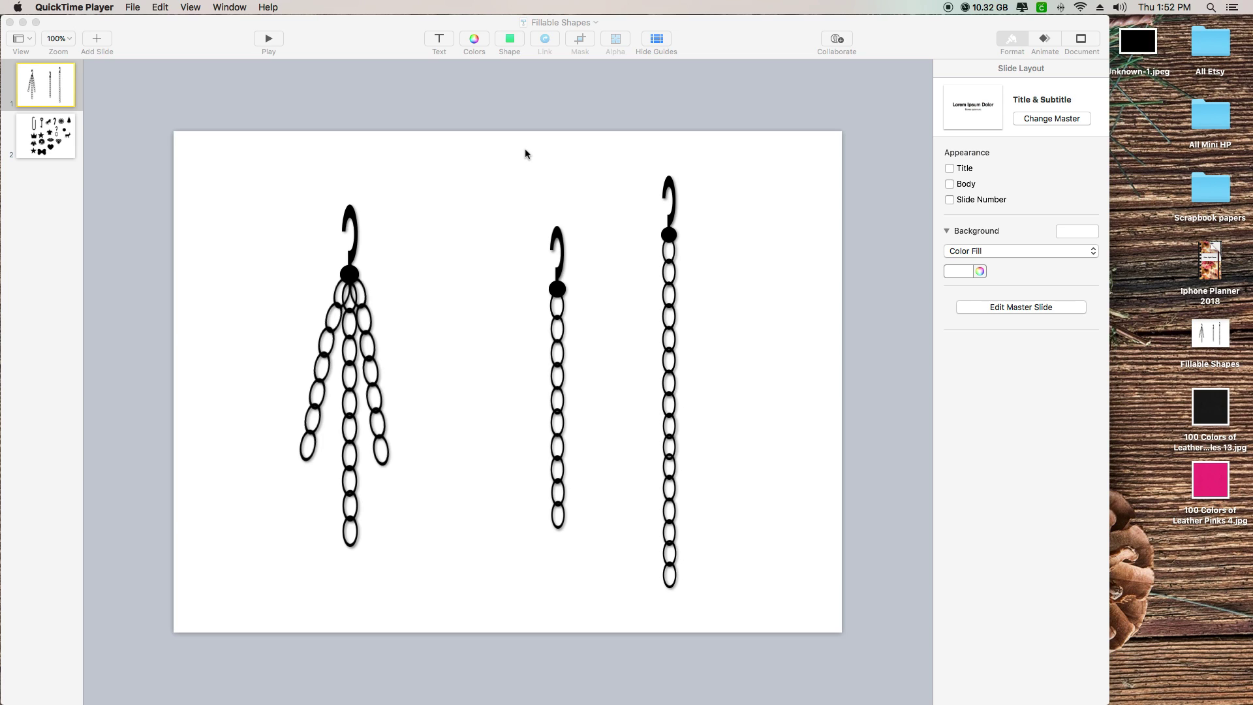
- Add a blank slide after the first slide
click(97, 40)
click(98, 39)
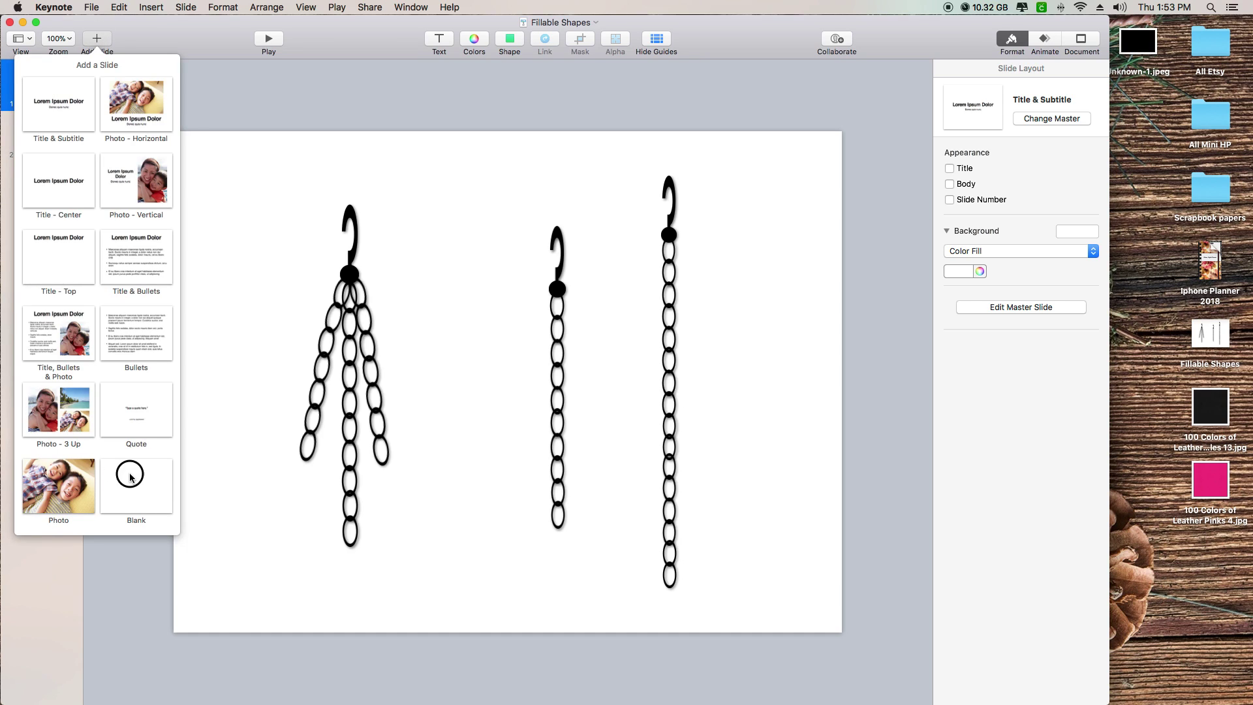
click(124, 477)
- Copy the middle chain and its hook from slide 1
click(34, 86)
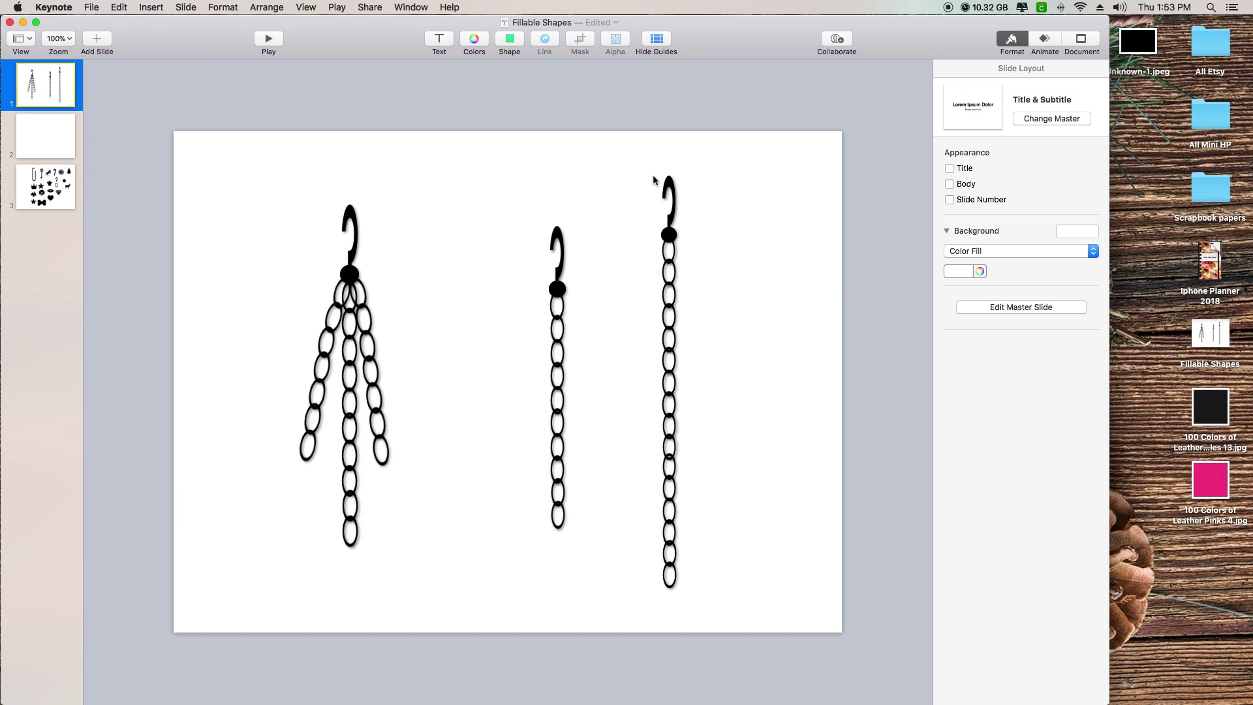
click(565, 220)
drag(565, 220, 585, 548)
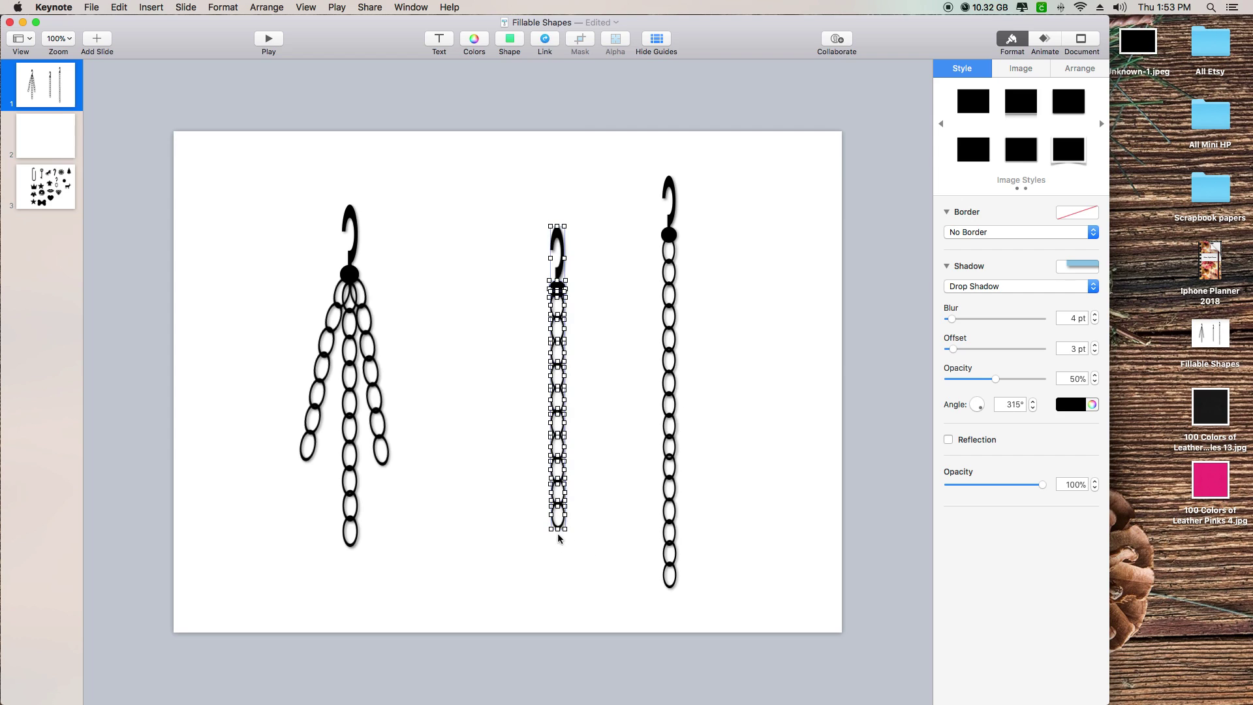
right_click(558, 235)
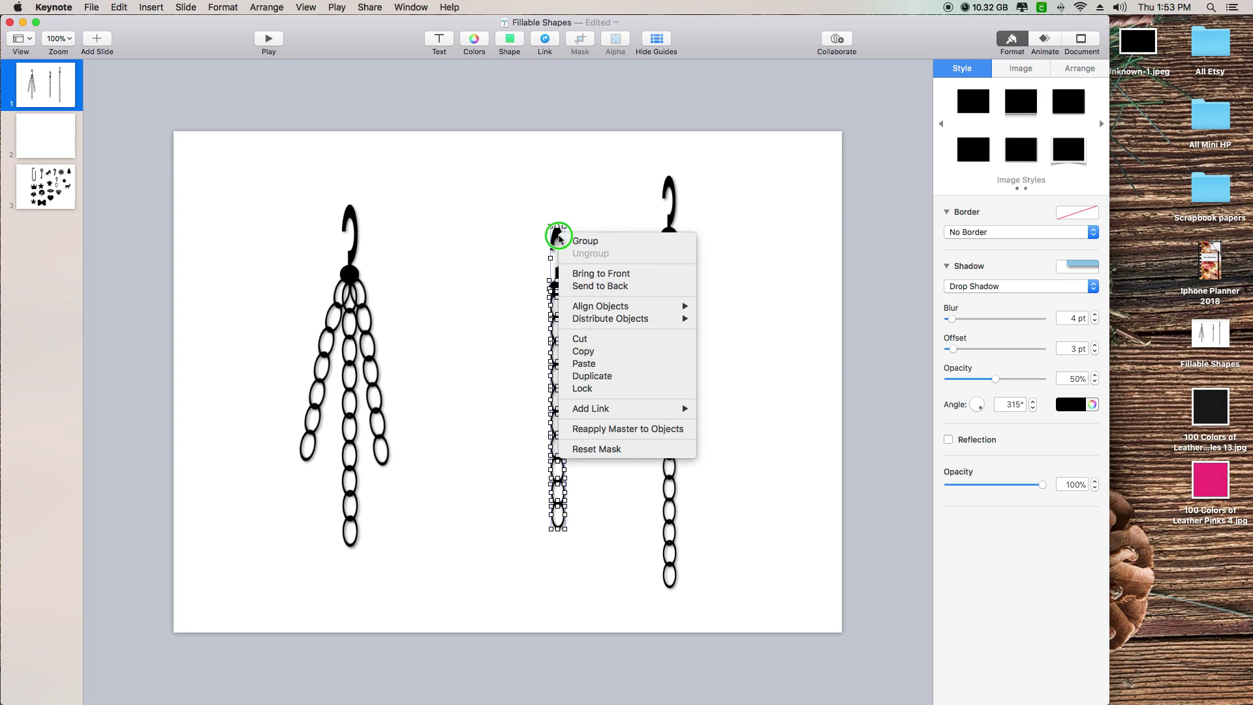
click(587, 353)
- Paste the copied chain onto the blank slide 2
click(48, 134)
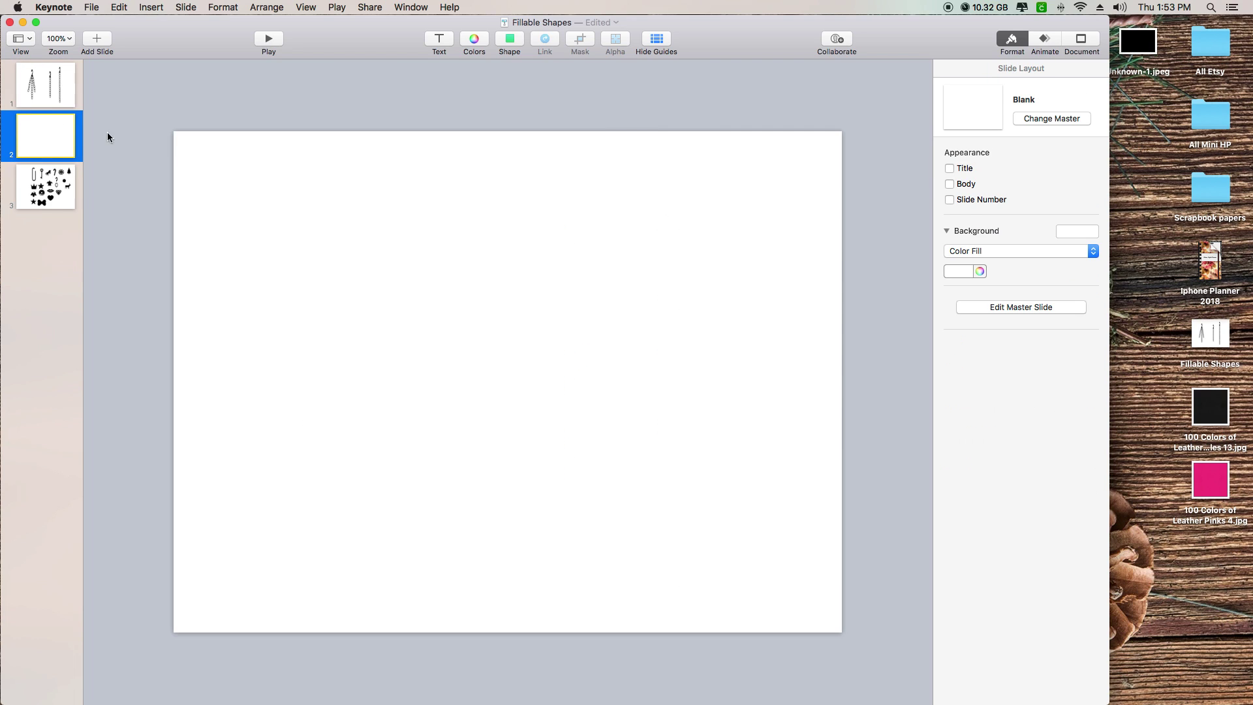
right_click(493, 260)
click(509, 279)
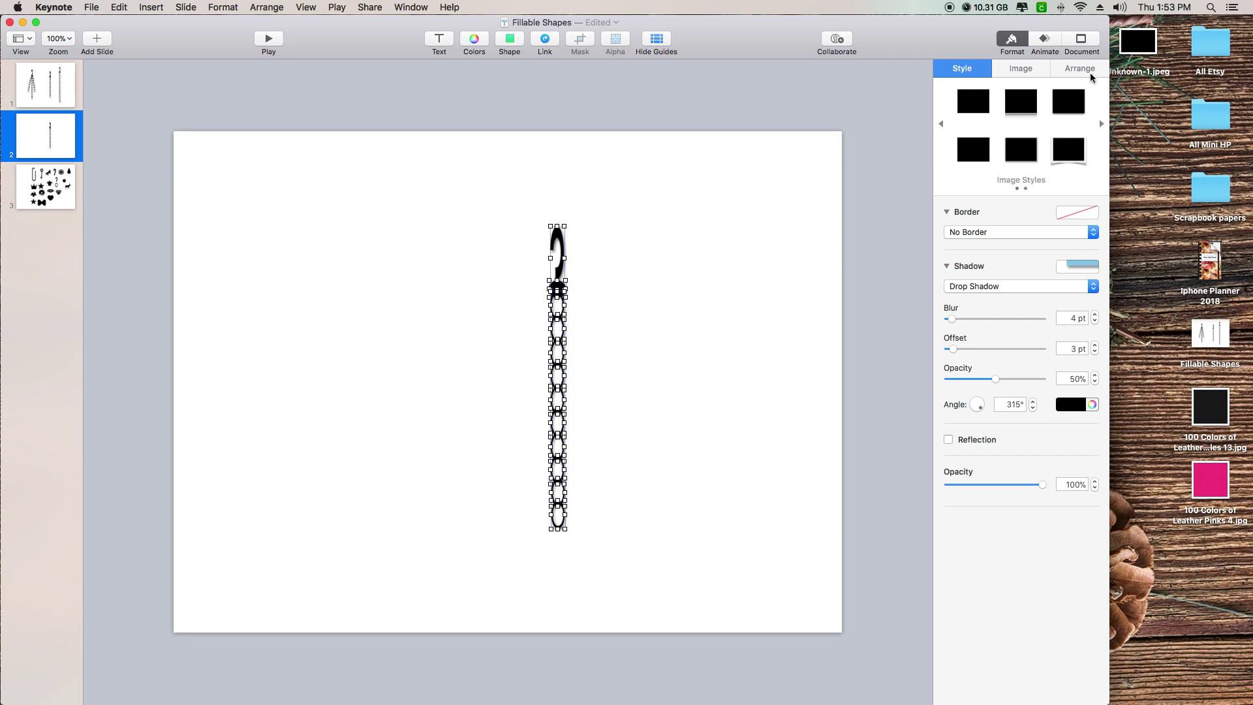
- Replace the chain's image with the Desktop texture '100 Colors of Leather Pinks 4.jpg'
click(1029, 70)
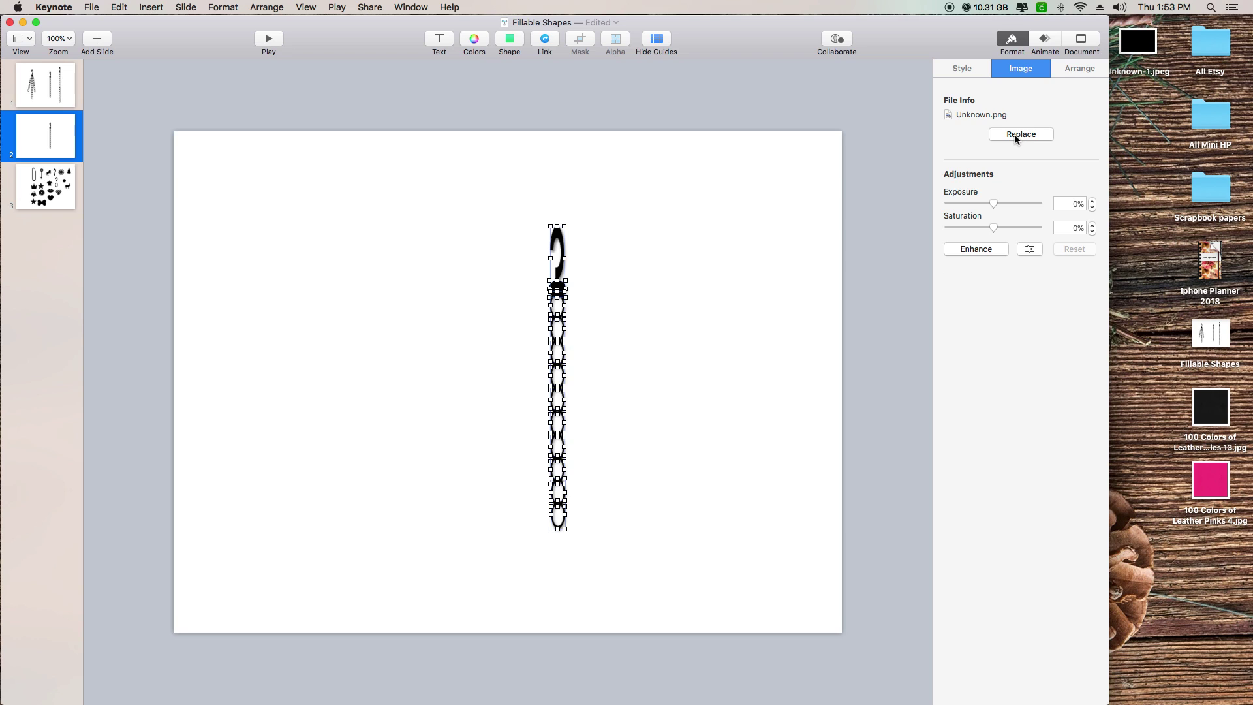
click(1016, 137)
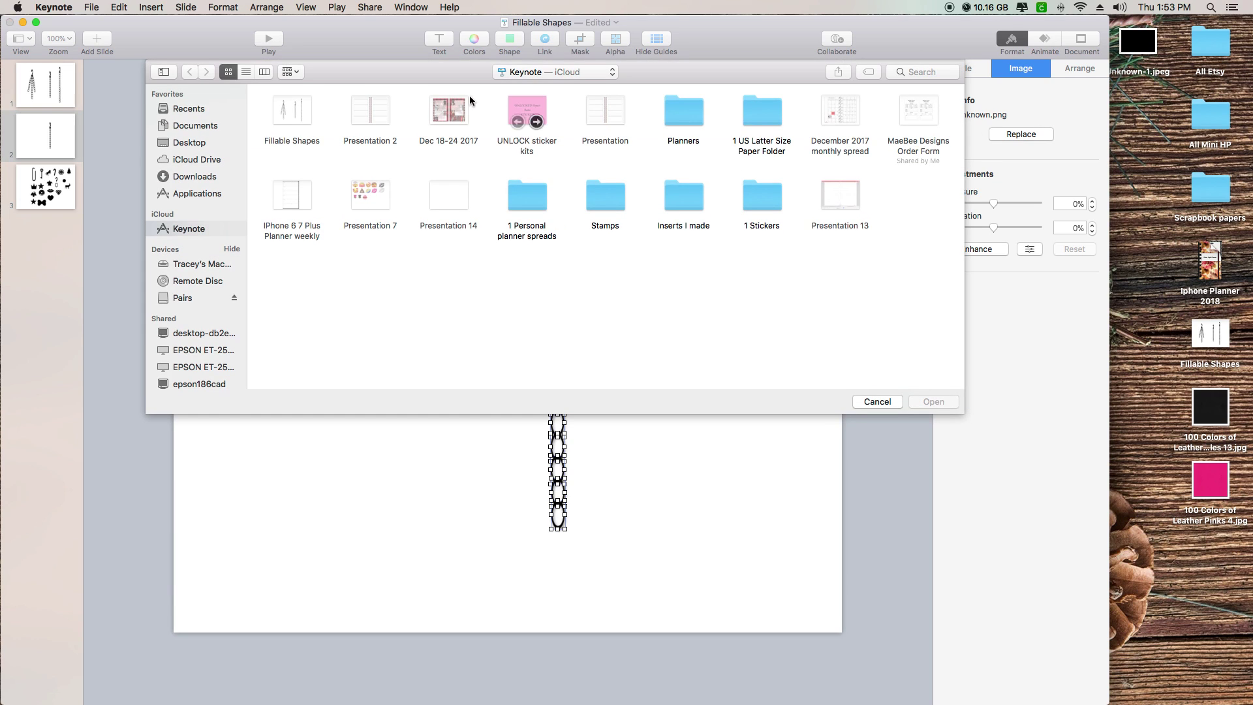
click(182, 143)
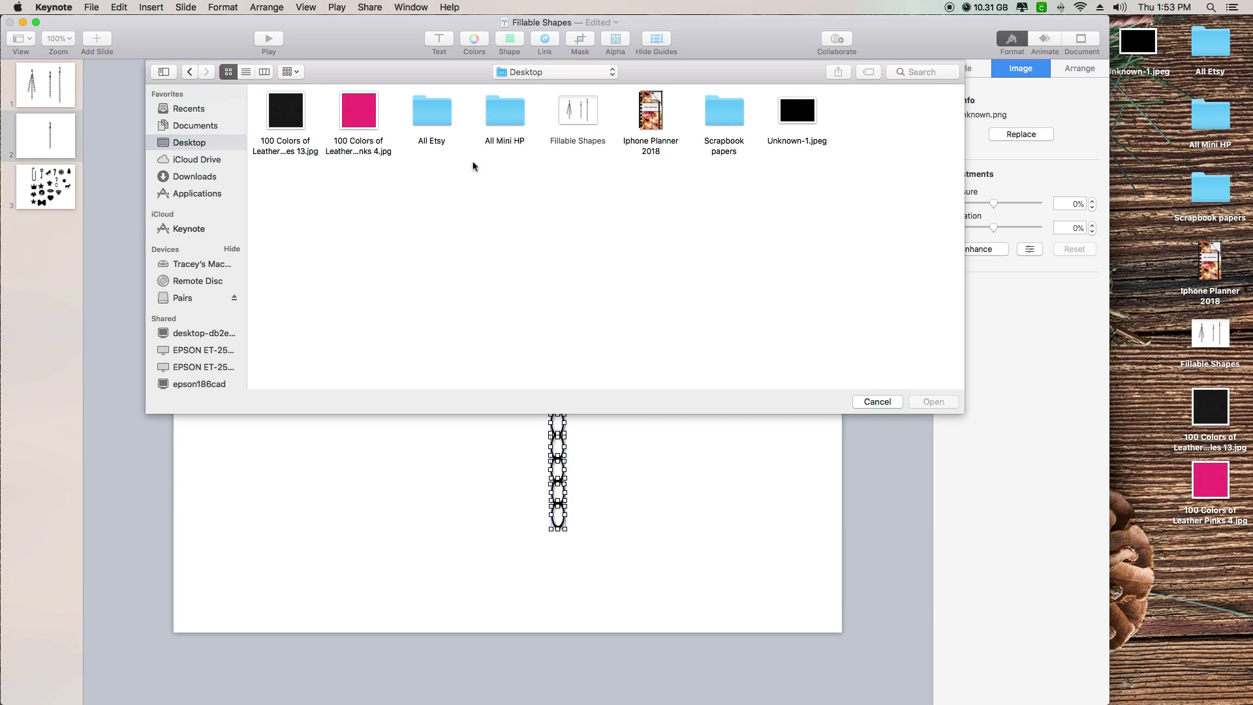
click(361, 115)
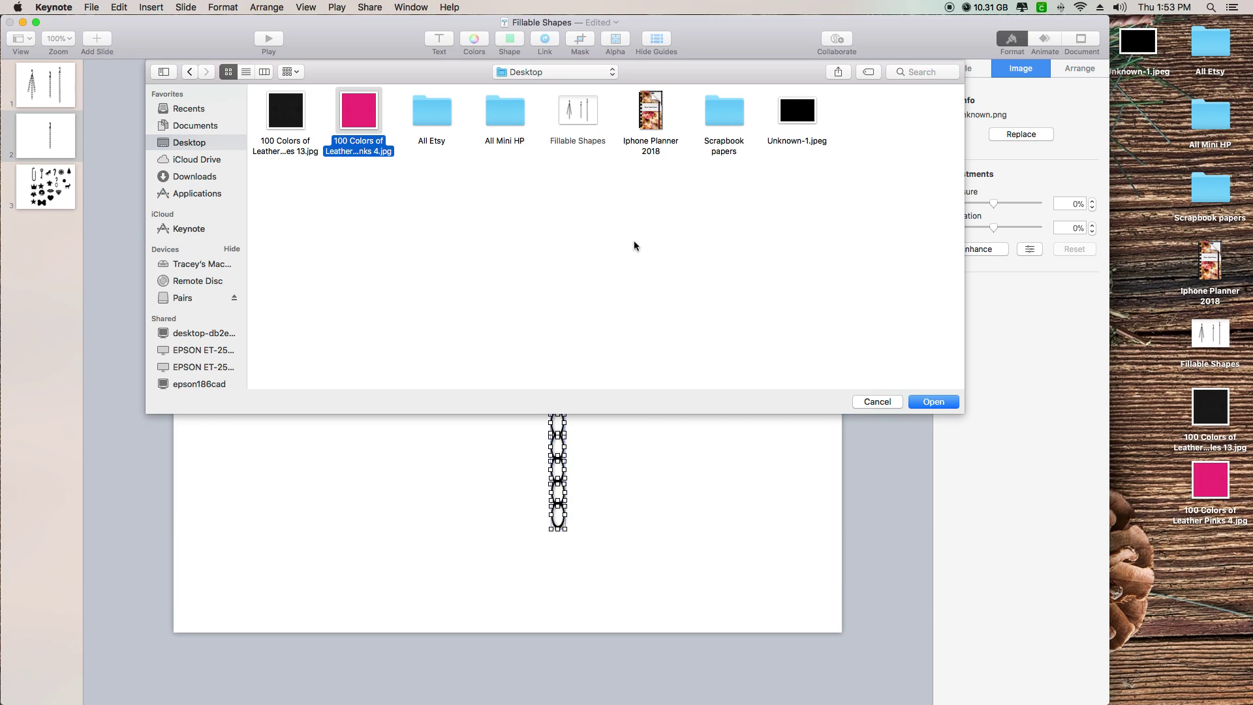
click(933, 402)
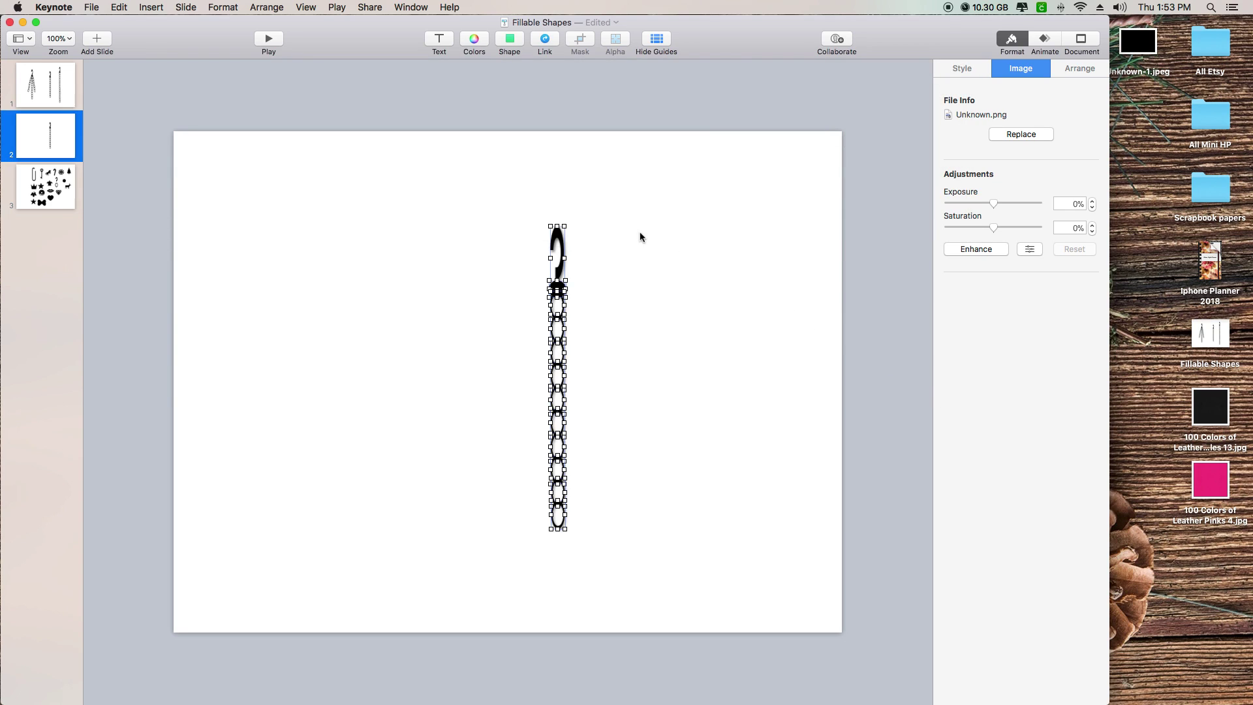
- Bring the round pink connector in front of the chain links
click(689, 308)
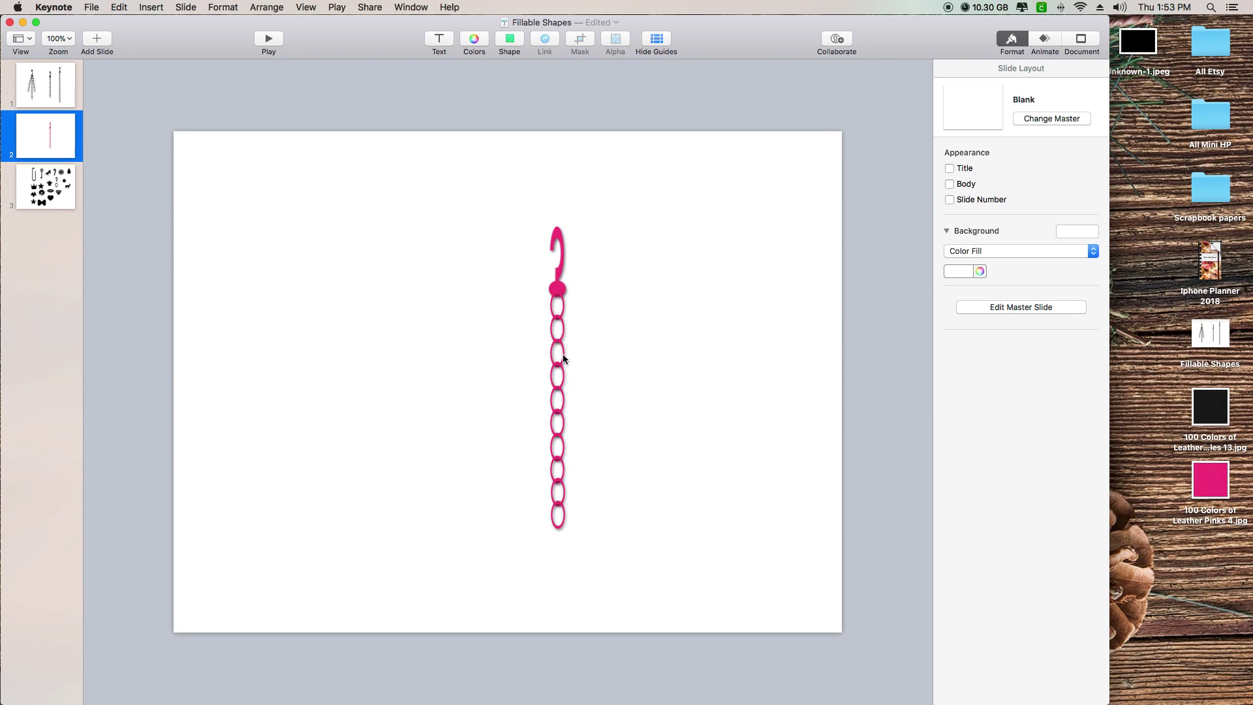
click(558, 291)
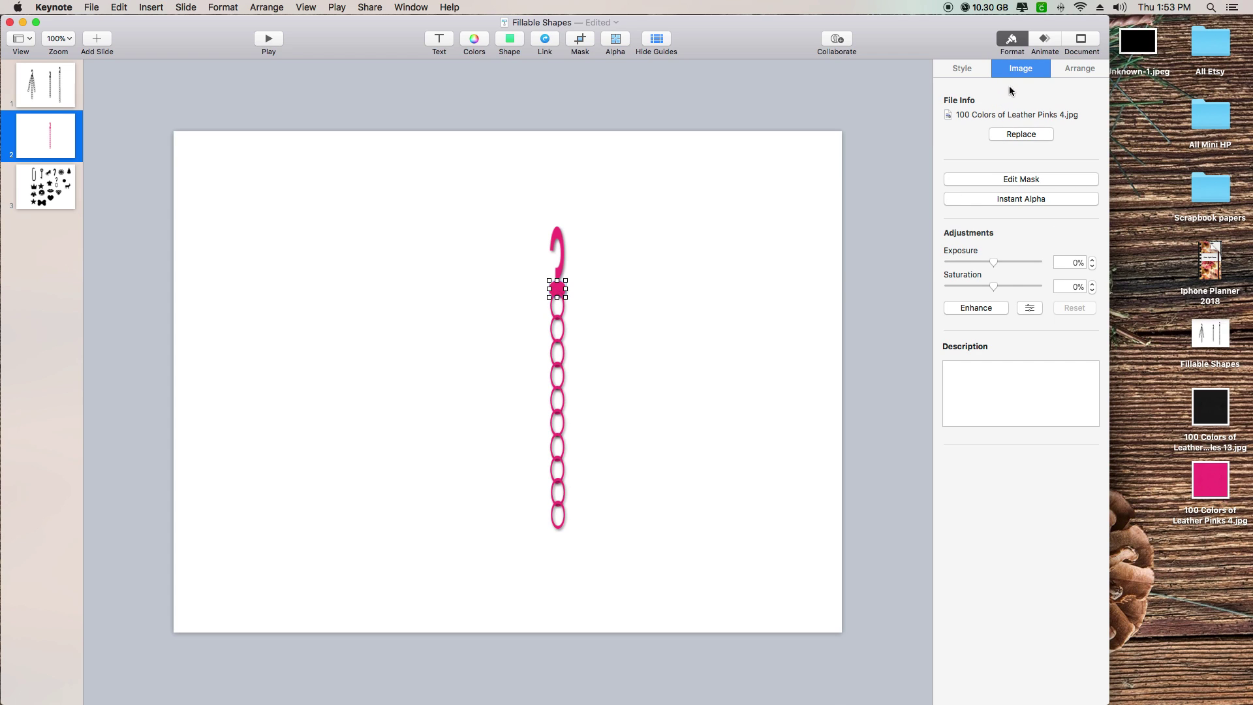
click(1080, 69)
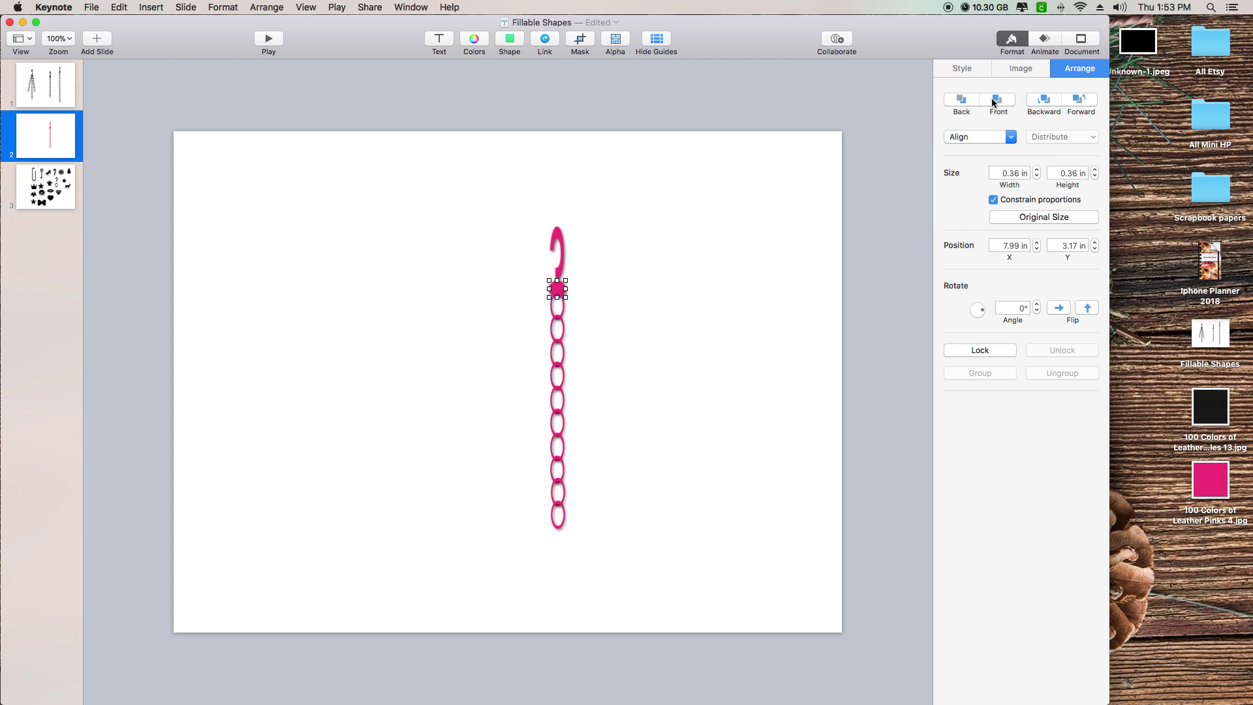
click(1003, 102)
click(759, 291)
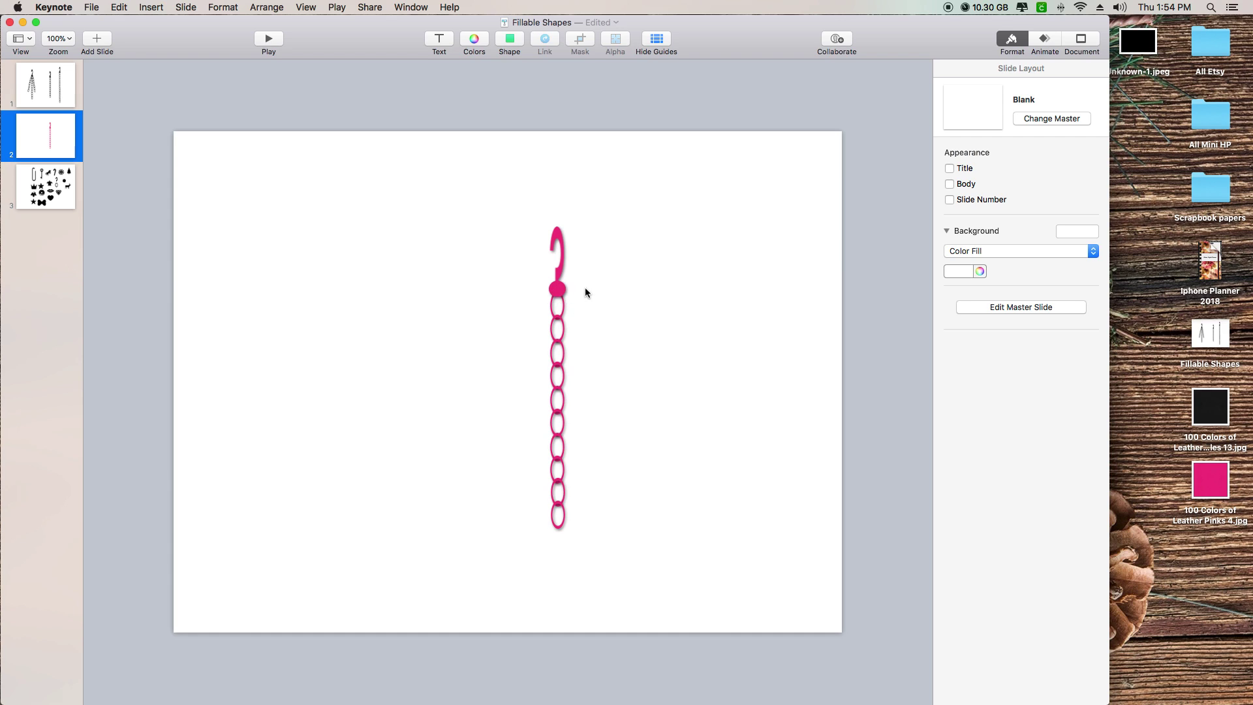
click(49, 186)
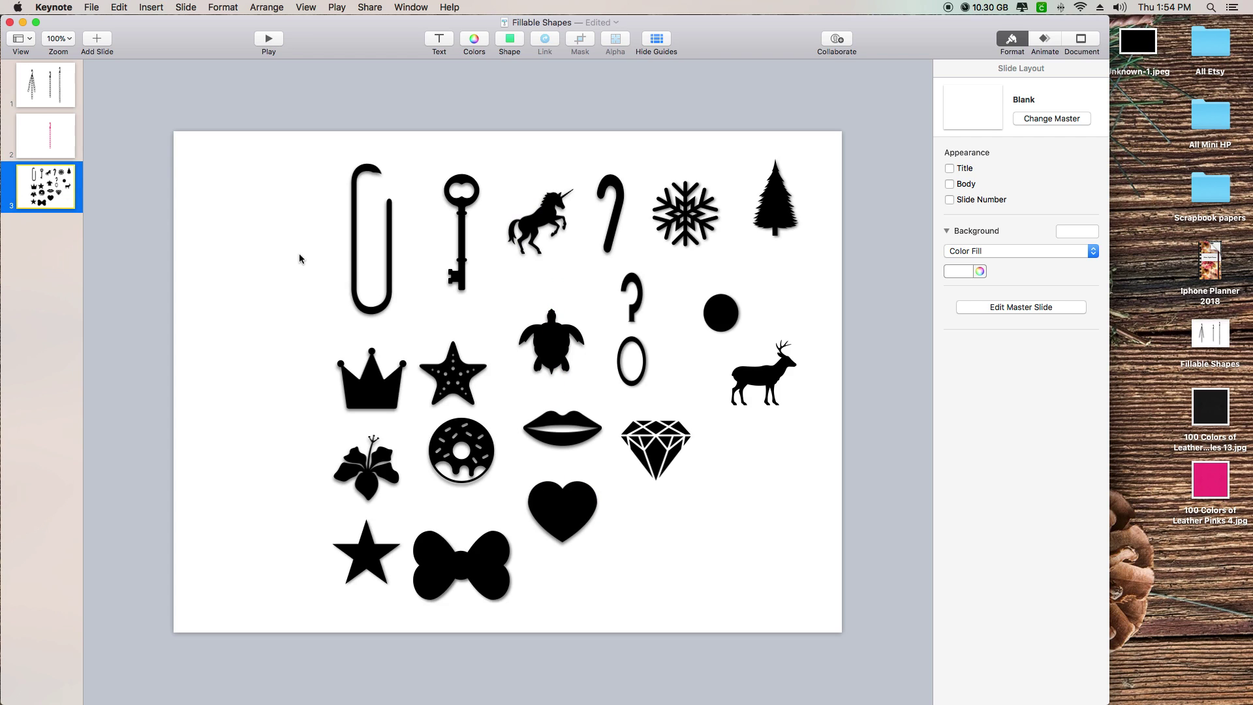
- Paste slide 3's black crown beside the pink chain, resized to 1.12 × 0.96 in
click(379, 391)
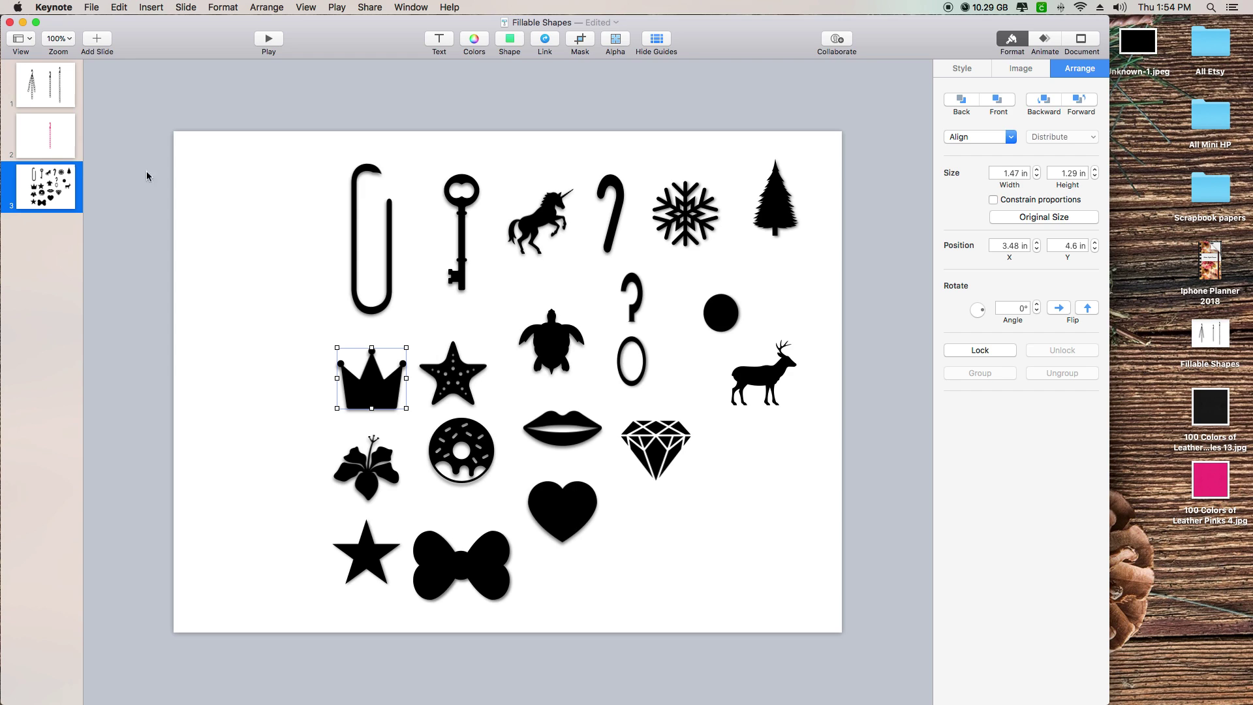
click(58, 149)
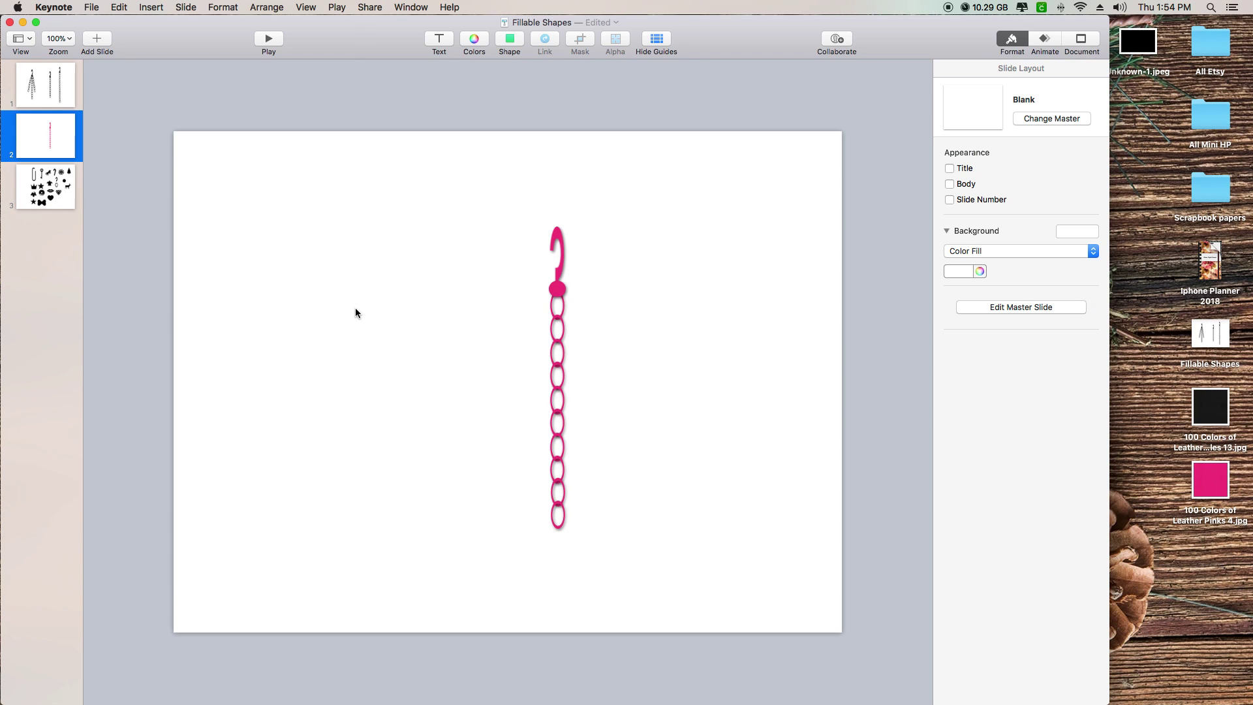
key(super+v)
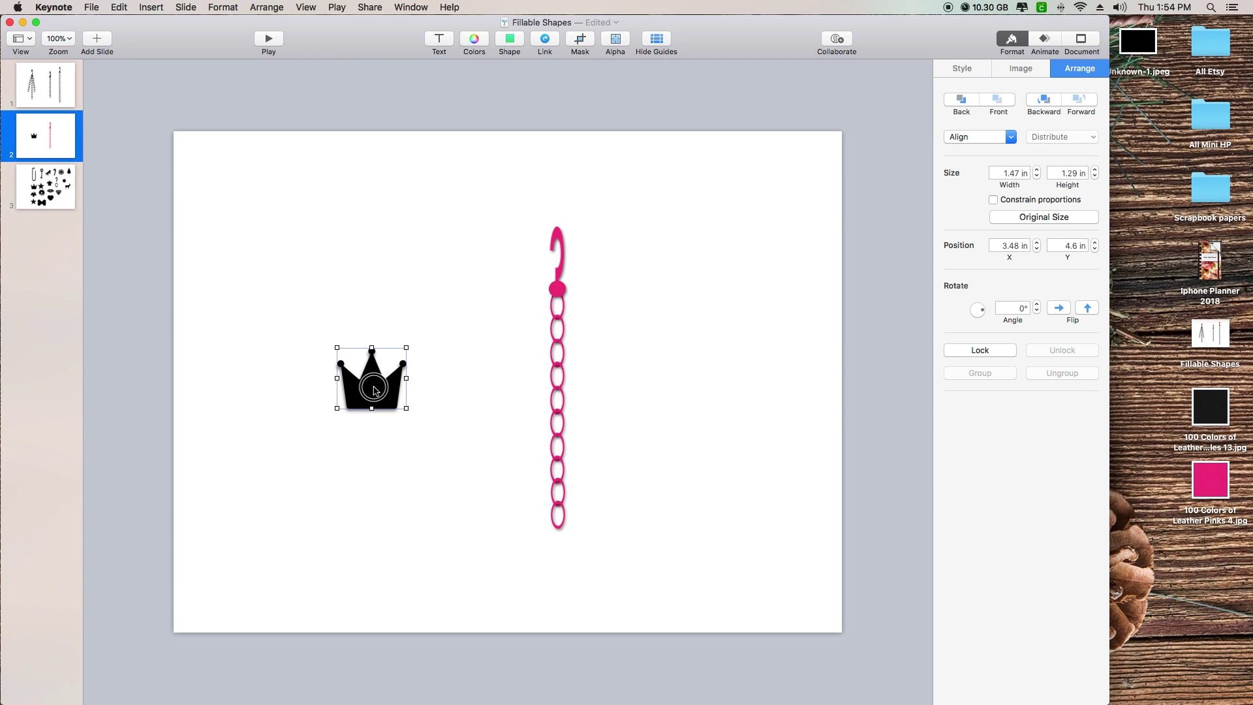
drag(376, 390, 435, 373)
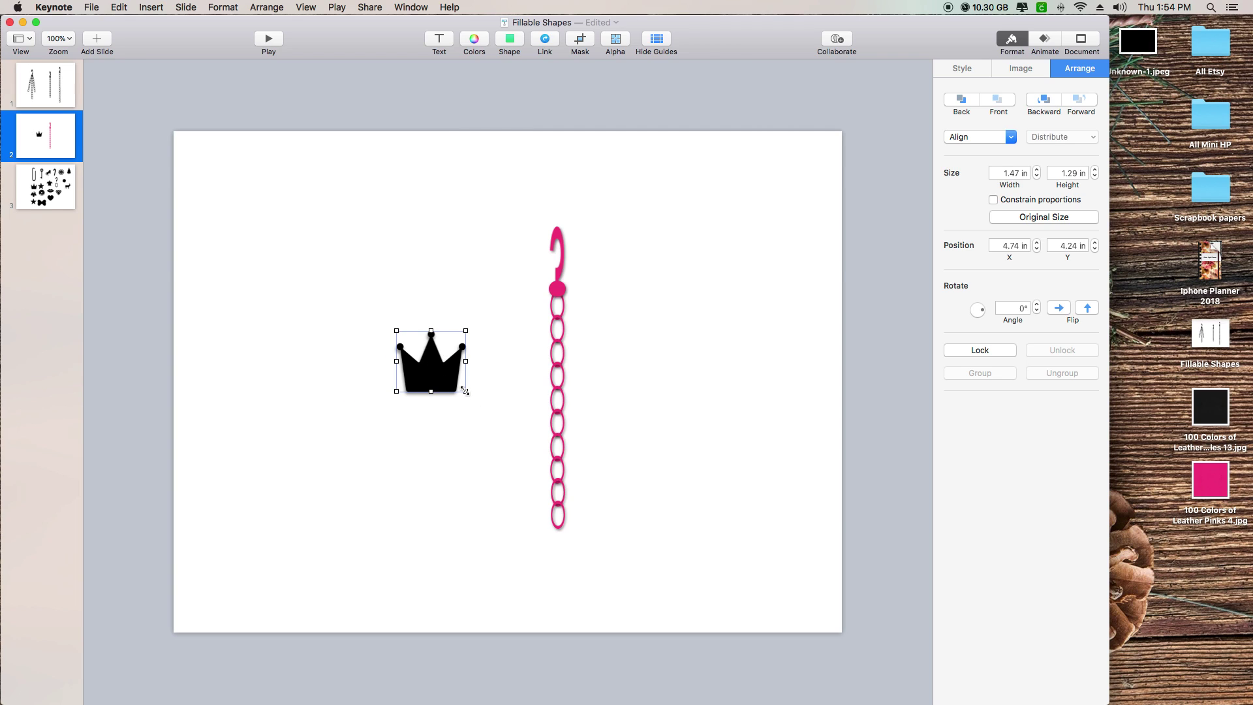
drag(464, 390, 449, 375)
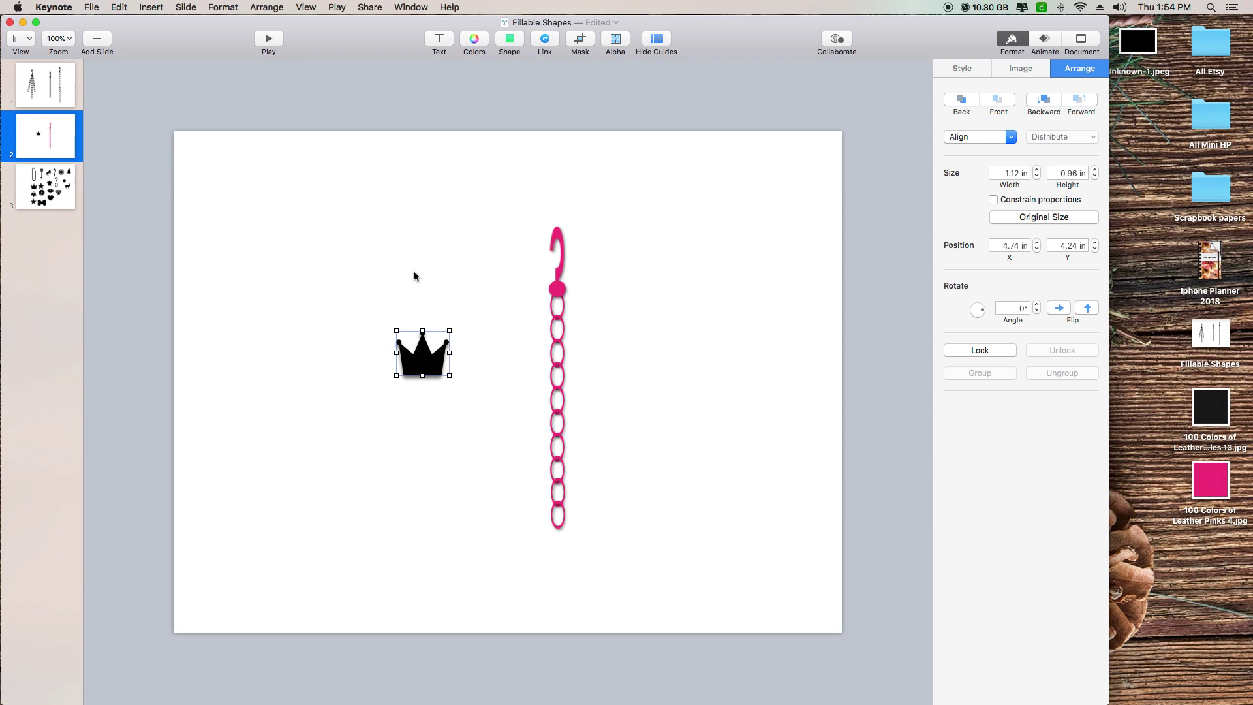
click(1022, 68)
- Fill the crown with the rose-gold 13.jpg texture and move it onto the chain's top link
click(1020, 134)
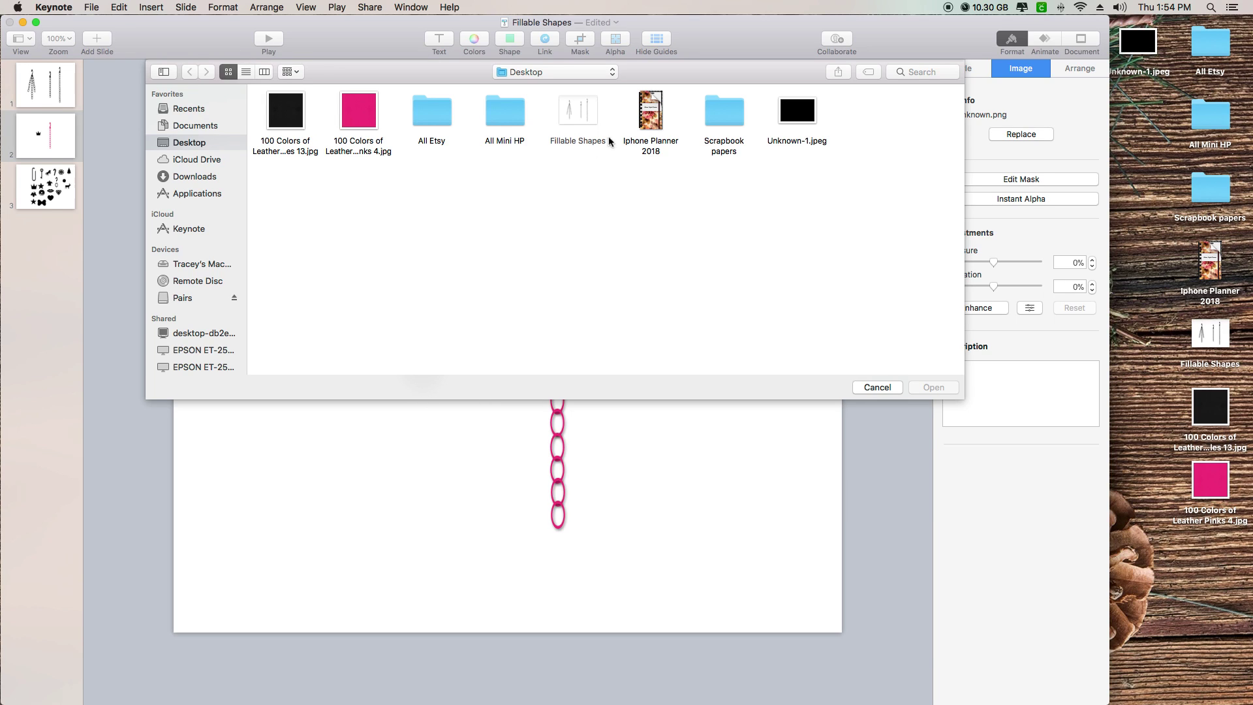
click(720, 112)
double_click(721, 113)
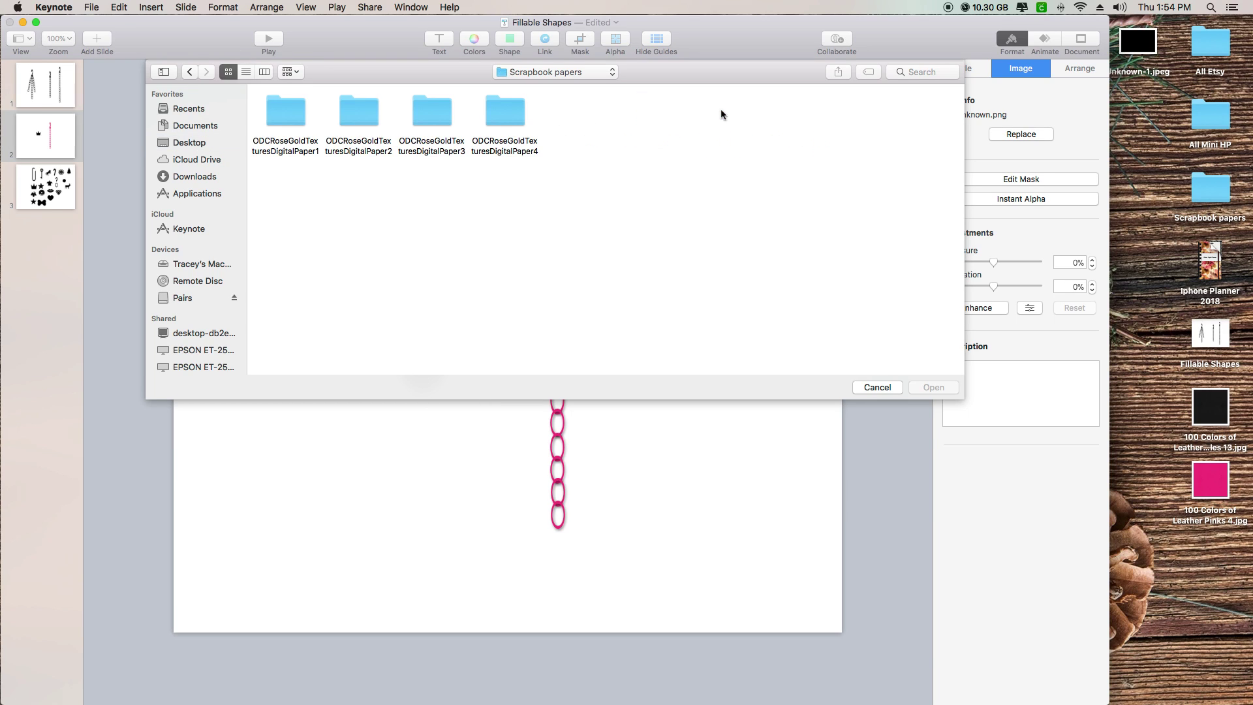
double_click(507, 112)
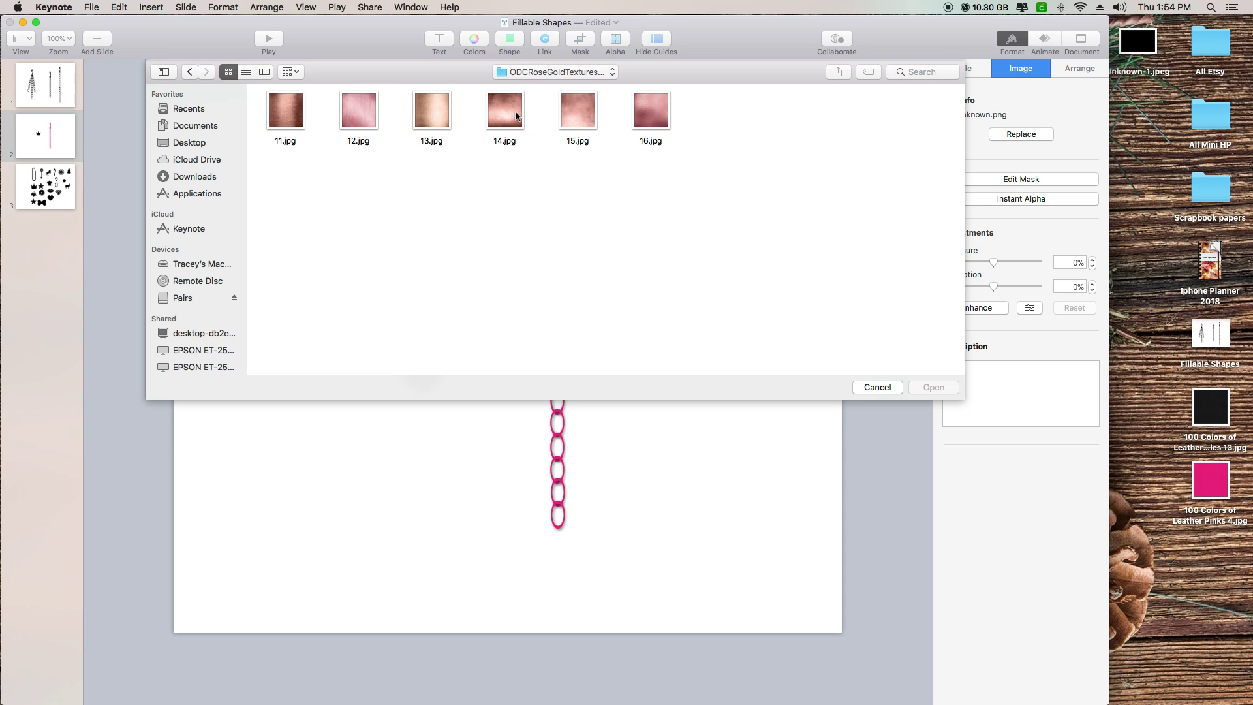
click(432, 111)
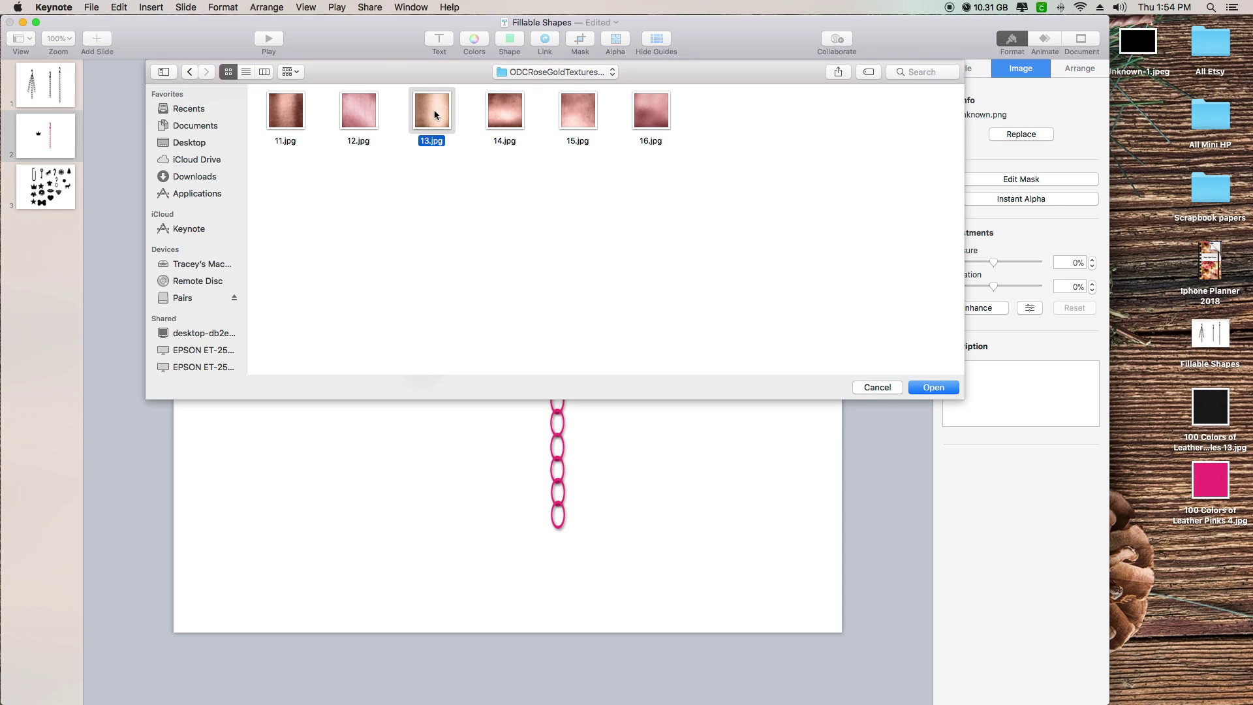
click(930, 386)
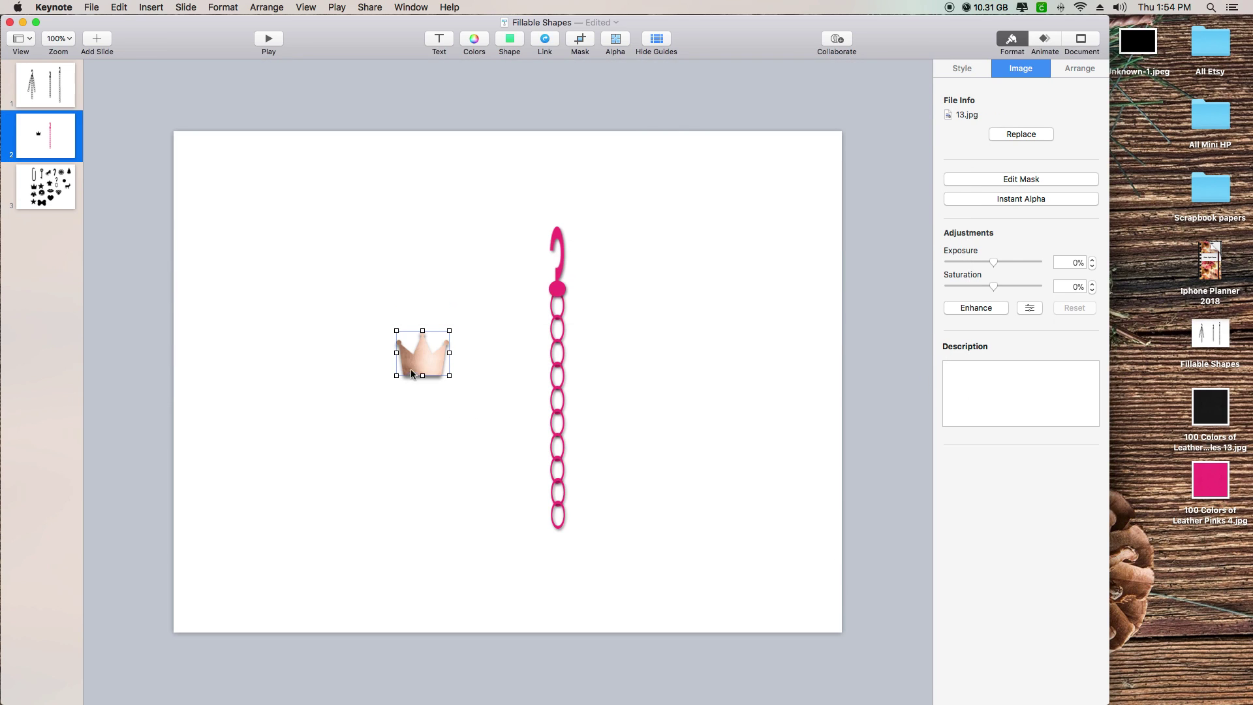
drag(421, 361, 554, 282)
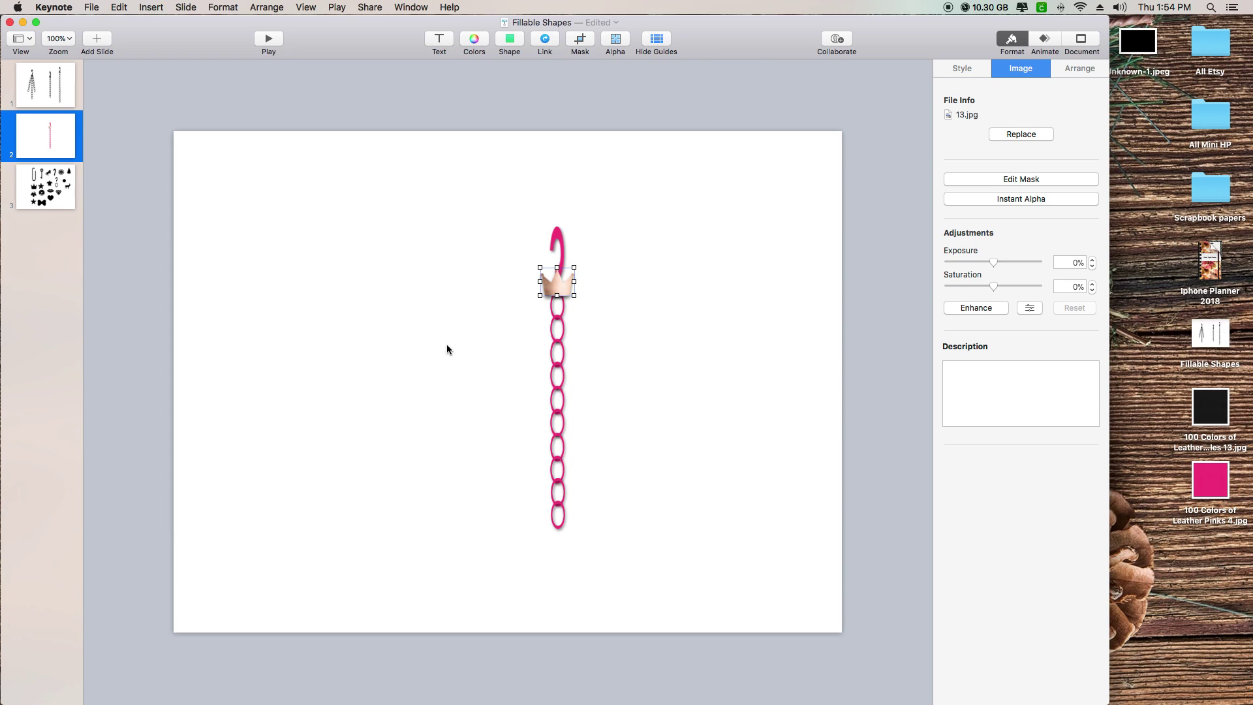
click(1074, 69)
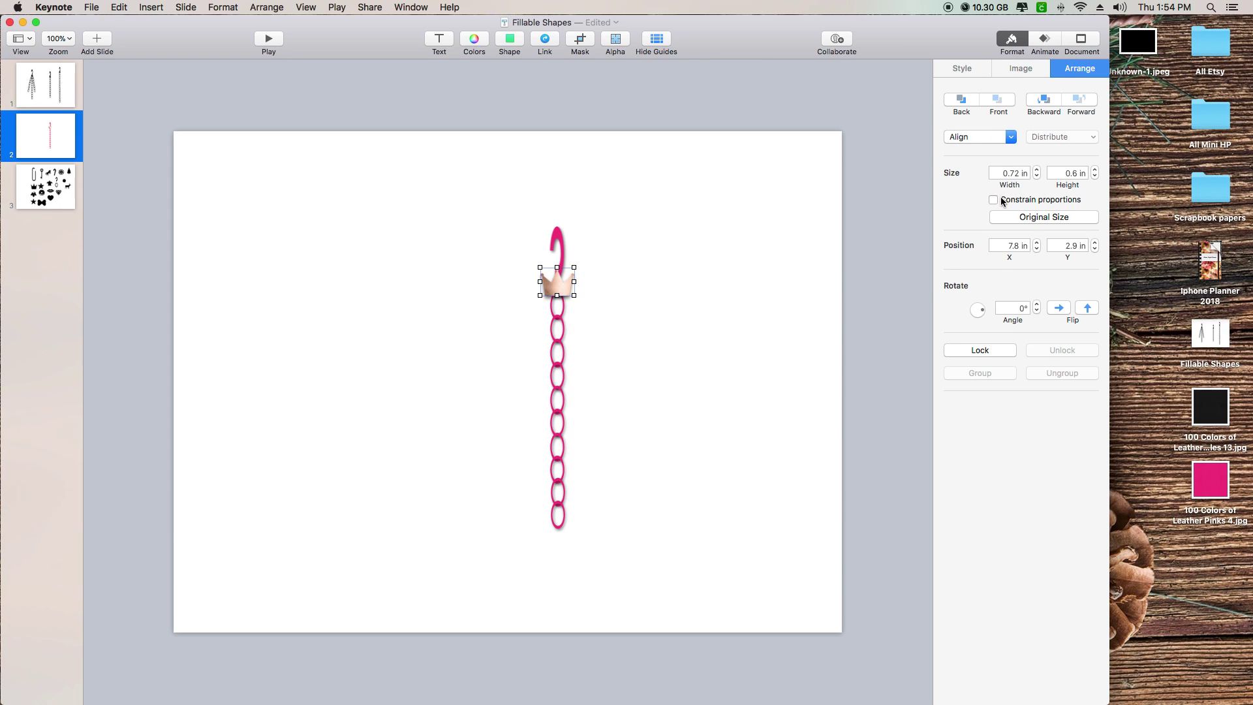
mouse_move(574, 281)
mouse_down()
mouse_move(629, 283)
mouse_move(573, 282)
mouse_up()
click(993, 200)
mouse_move(574, 296)
mouse_down()
mouse_move(612, 322)
mouse_move(590, 288)
mouse_move(605, 288)
mouse_move(568, 291)
mouse_move(574, 302)
mouse_move(559, 282)
mouse_up()
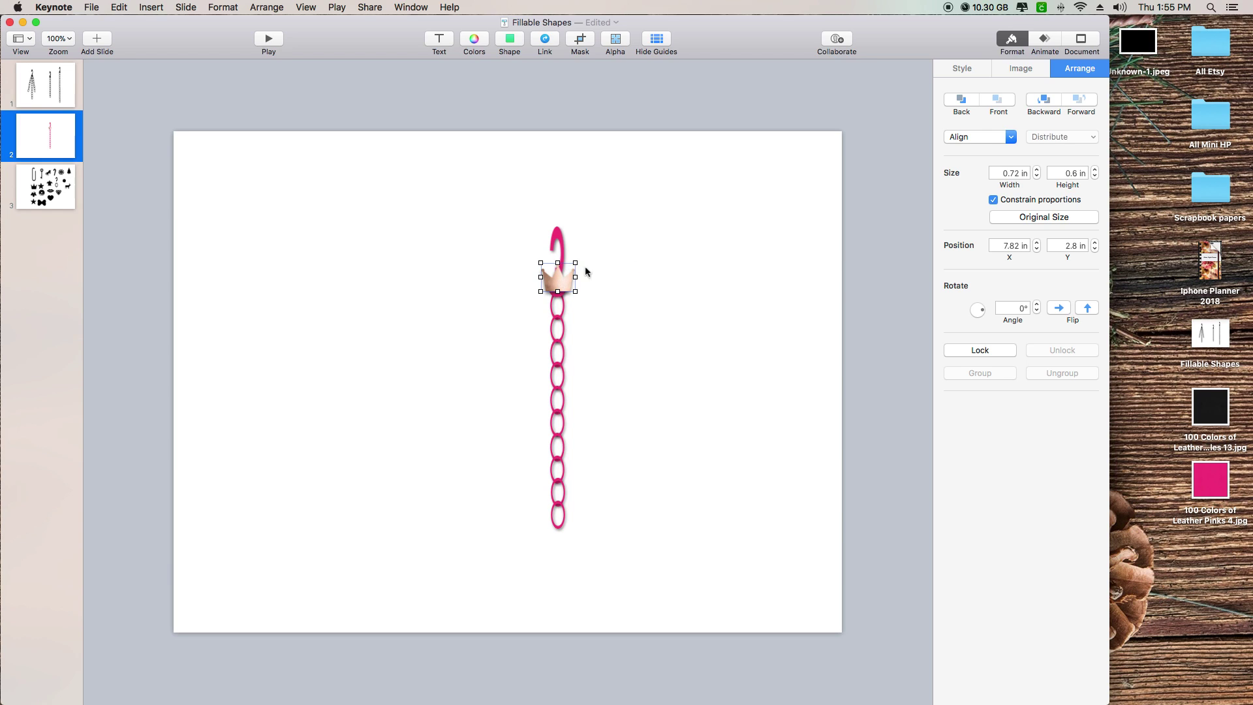
click(992, 200)
- Nudge the crown slightly down on the chain
click(993, 199)
click(992, 199)
drag(550, 278, 554, 285)
- Paste a copy of slide 3's black unicorn onto slide 2, enlarged below the chain
click(58, 193)
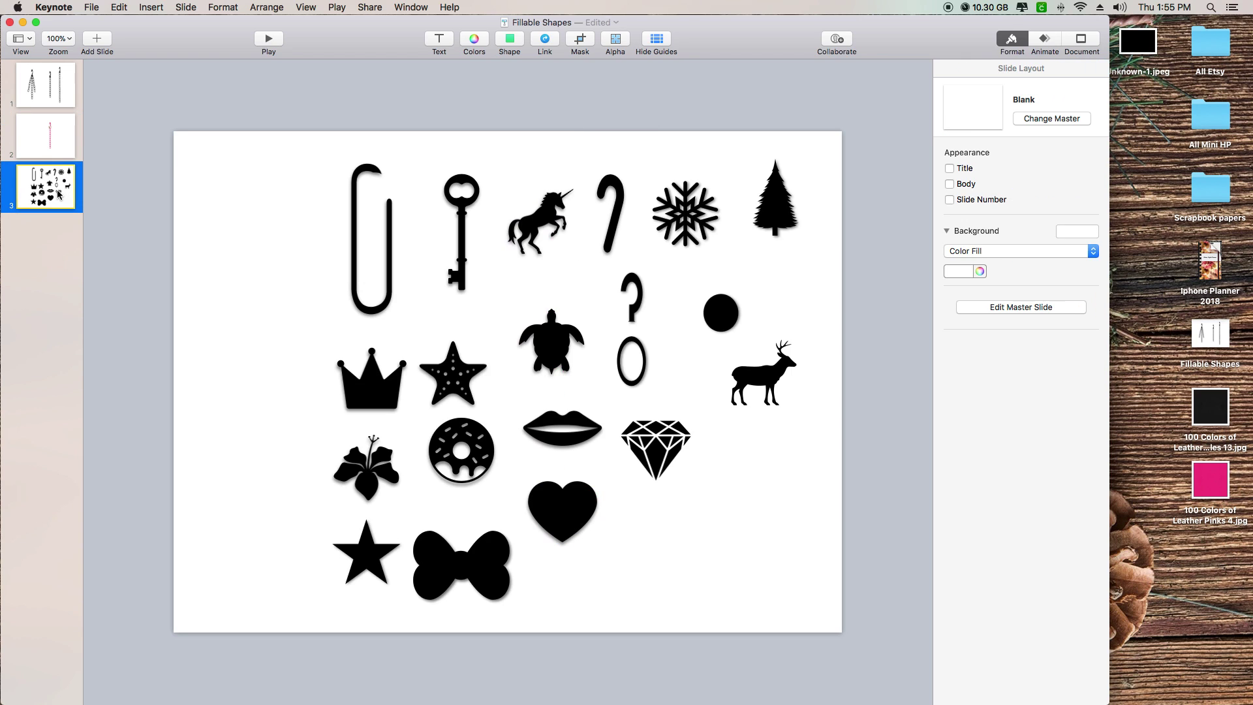
click(539, 220)
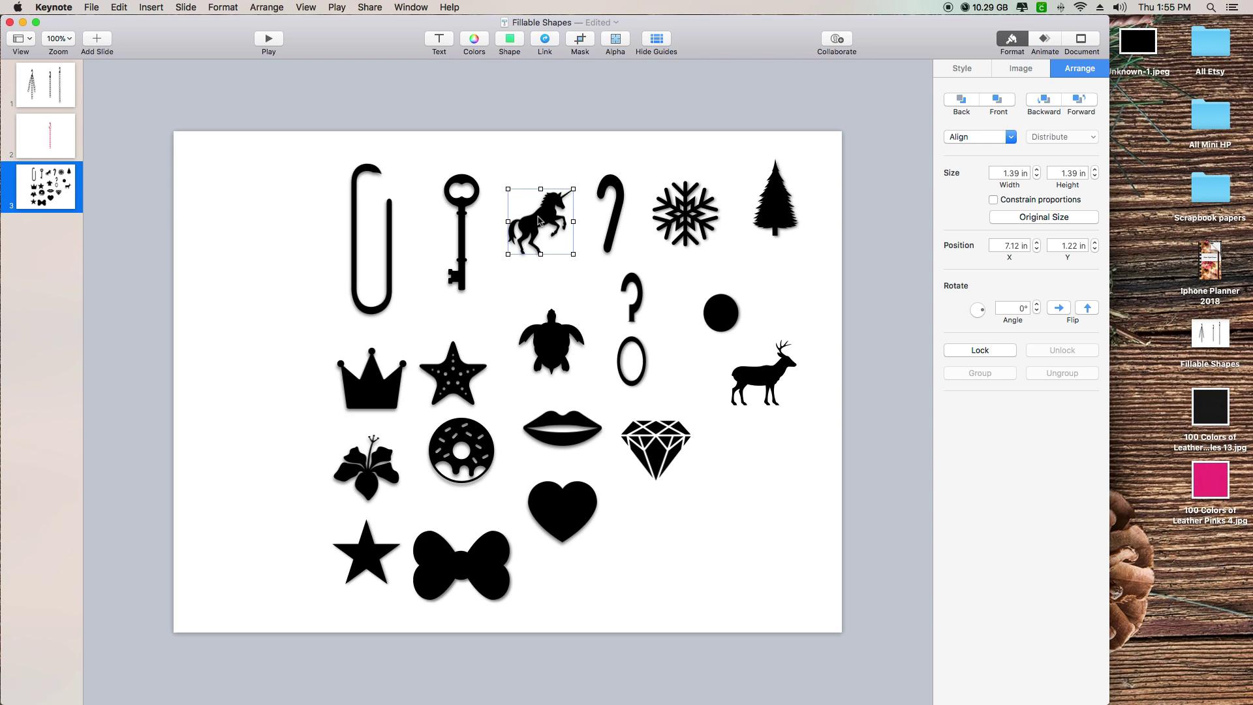
click(47, 129)
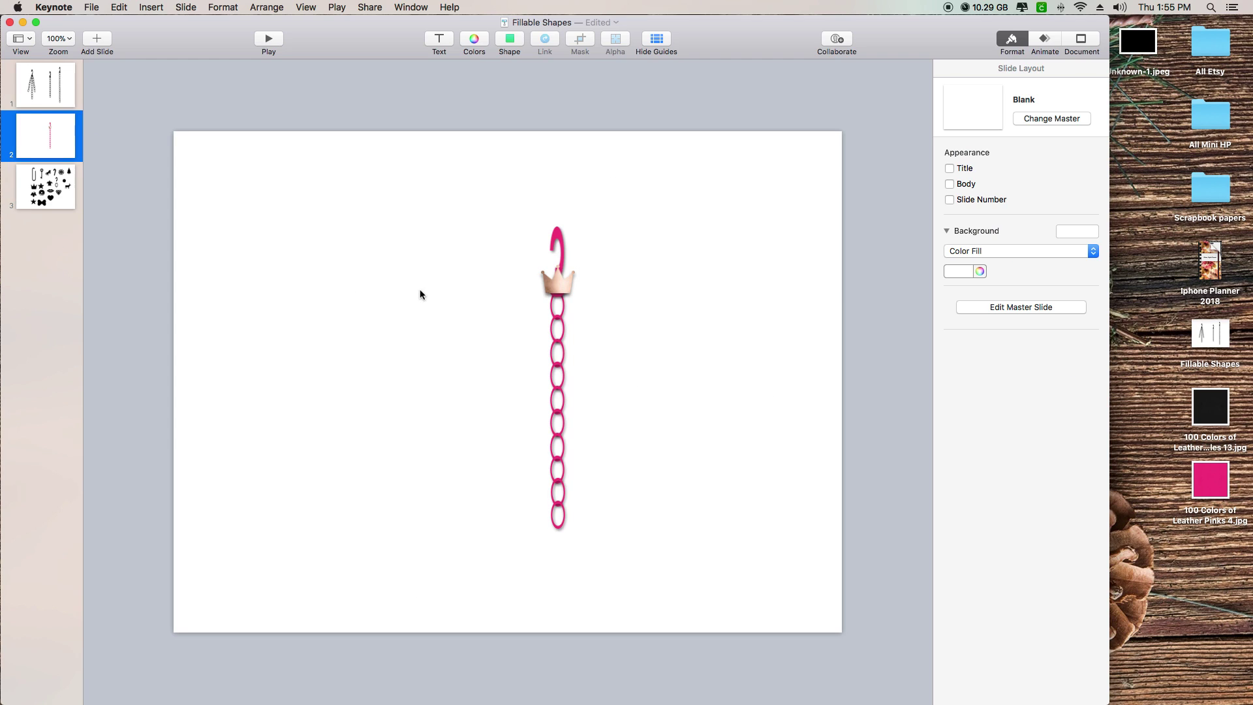
key(super+v)
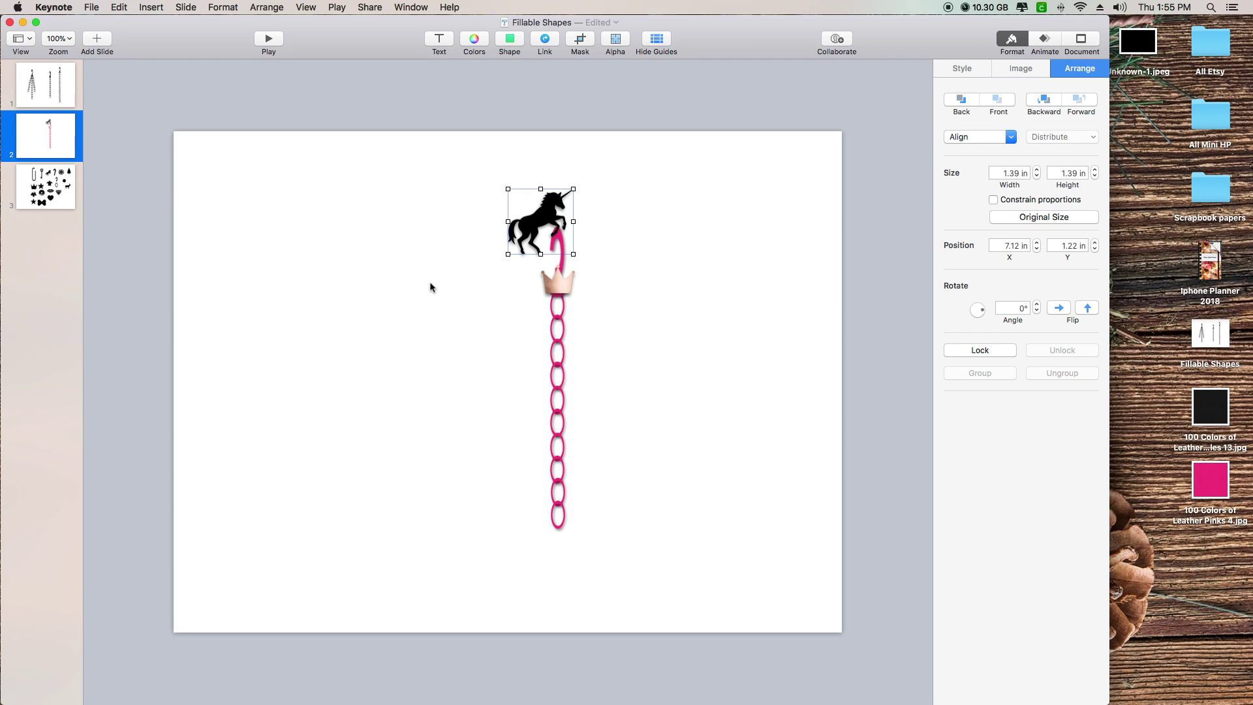
drag(573, 189, 560, 519)
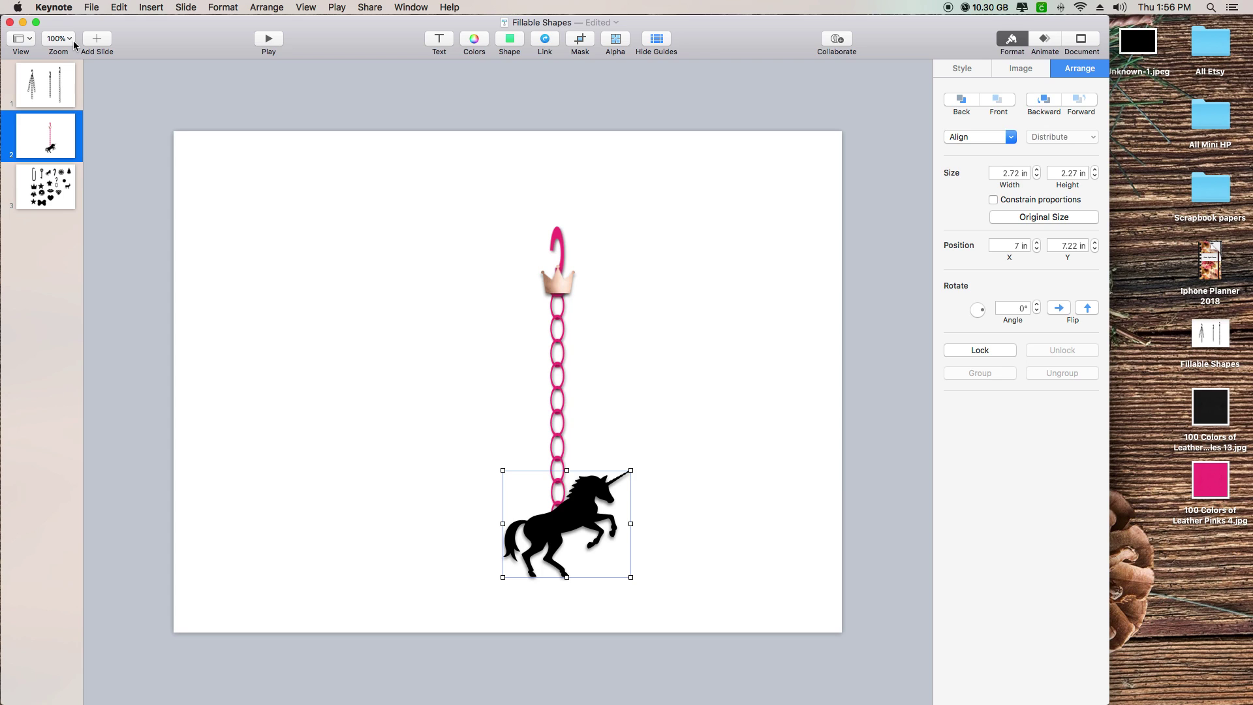
mouse_move(413, 692)
click(1021, 70)
- Fill the unicorn with the pink 12.jpg texture
click(1016, 135)
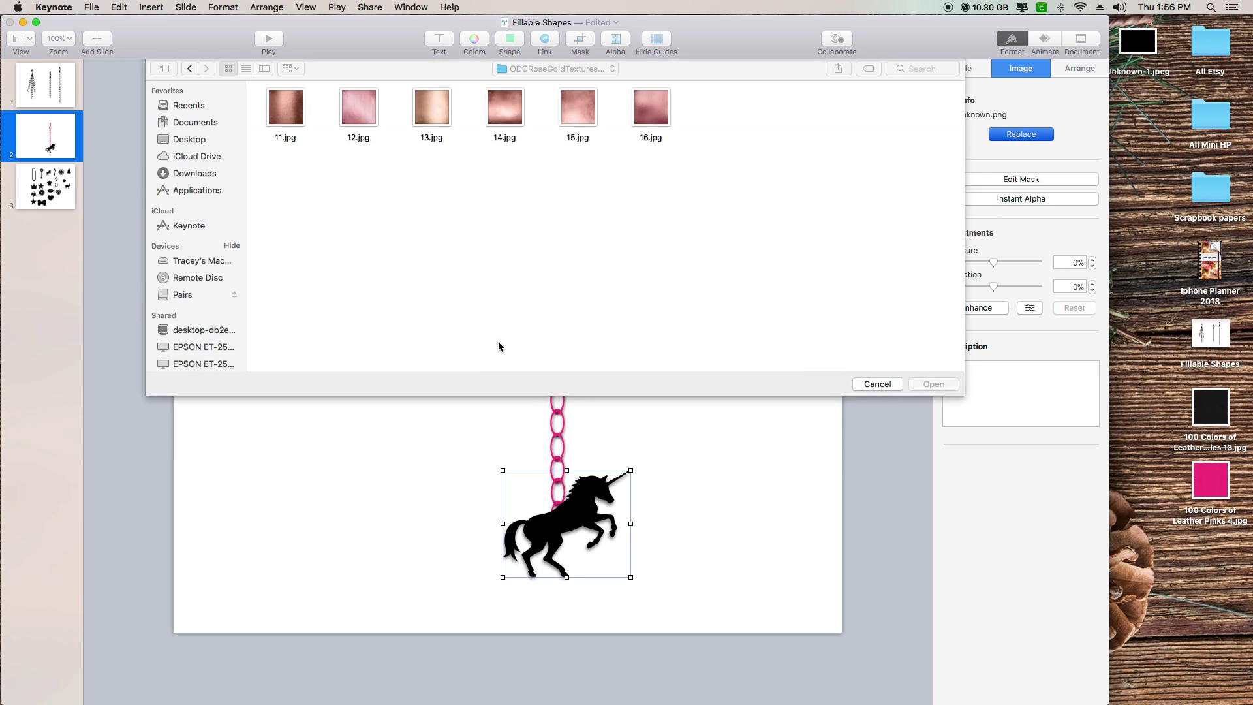
click(377, 117)
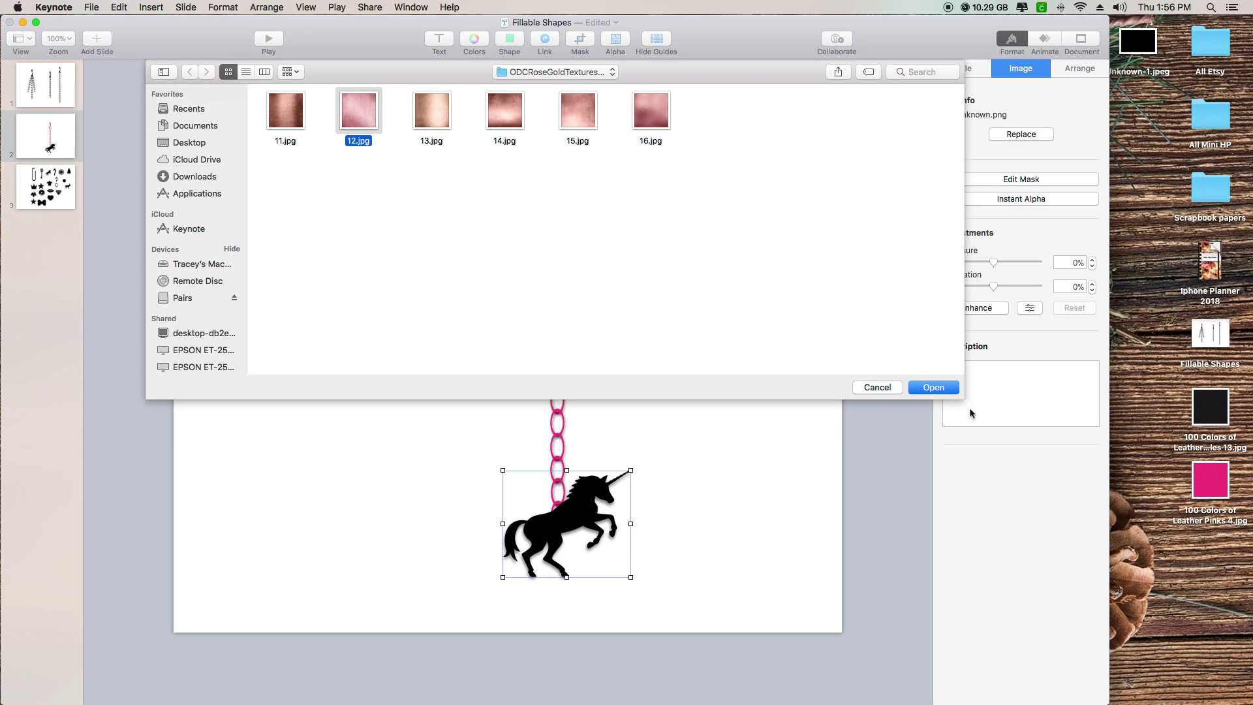
click(933, 388)
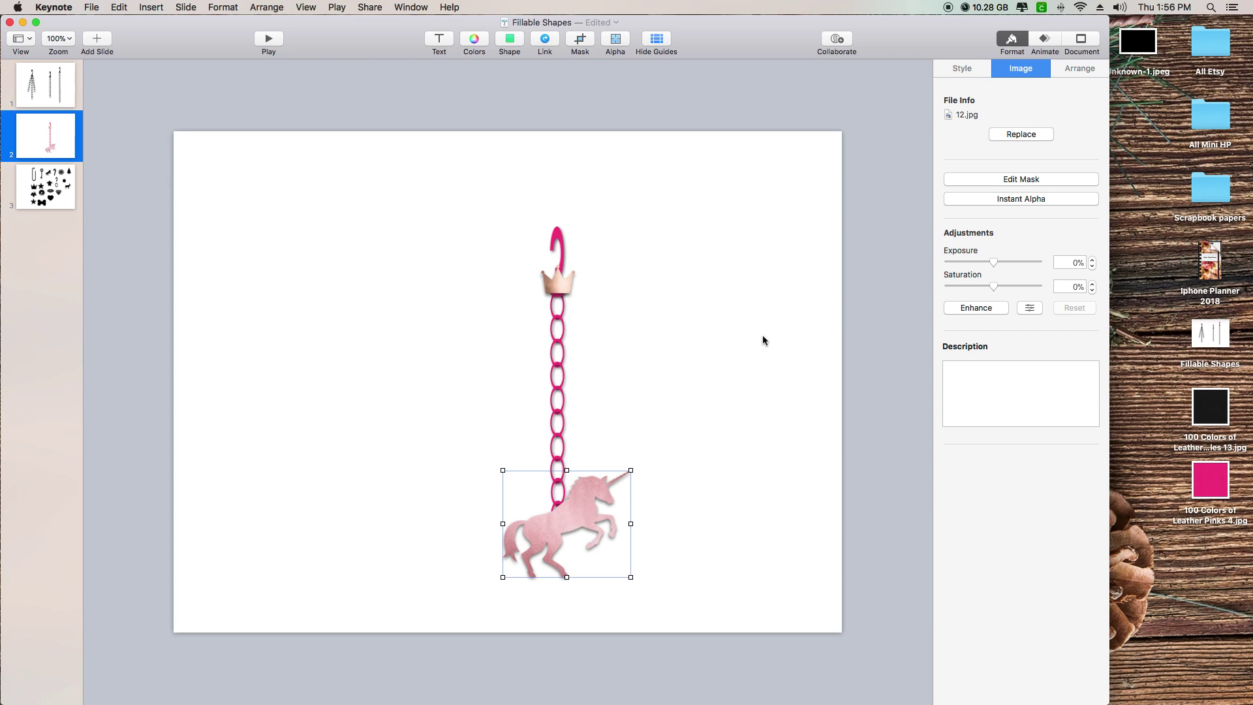
- Settle the unicorn slightly lower on the chain, then select the hook, crown and links together
drag(566, 521, 565, 530)
click(714, 472)
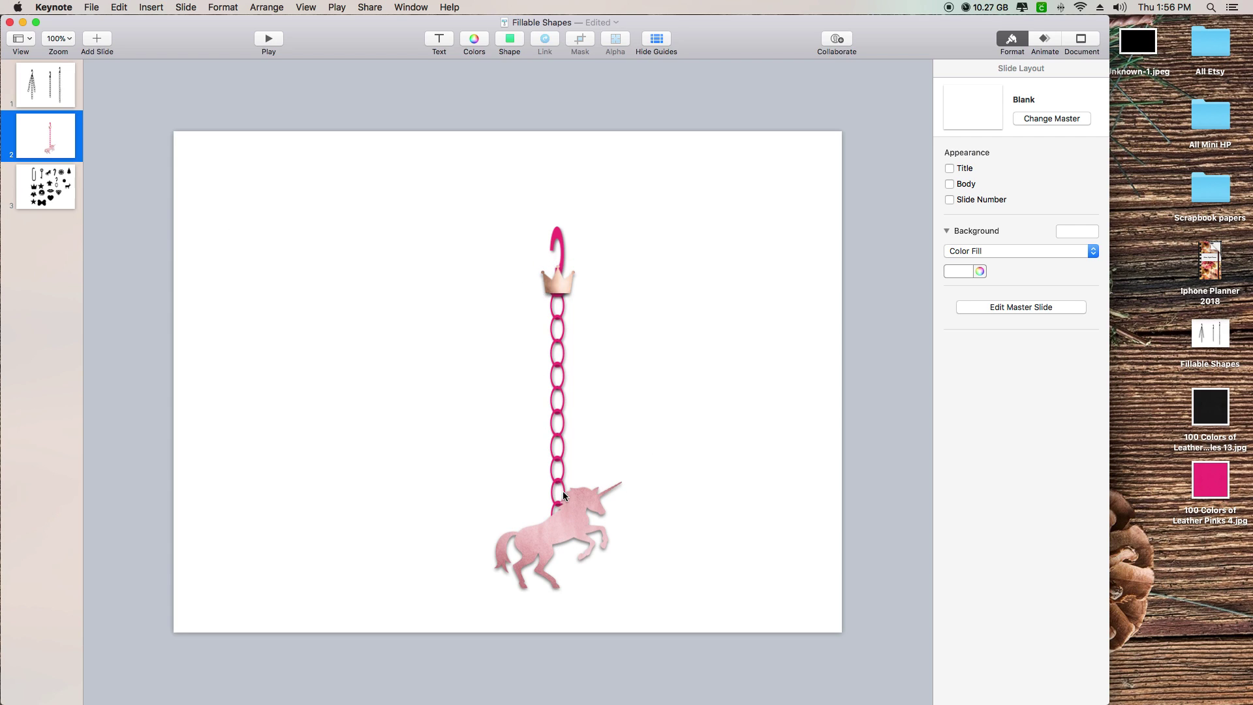
click(635, 590)
click(566, 533)
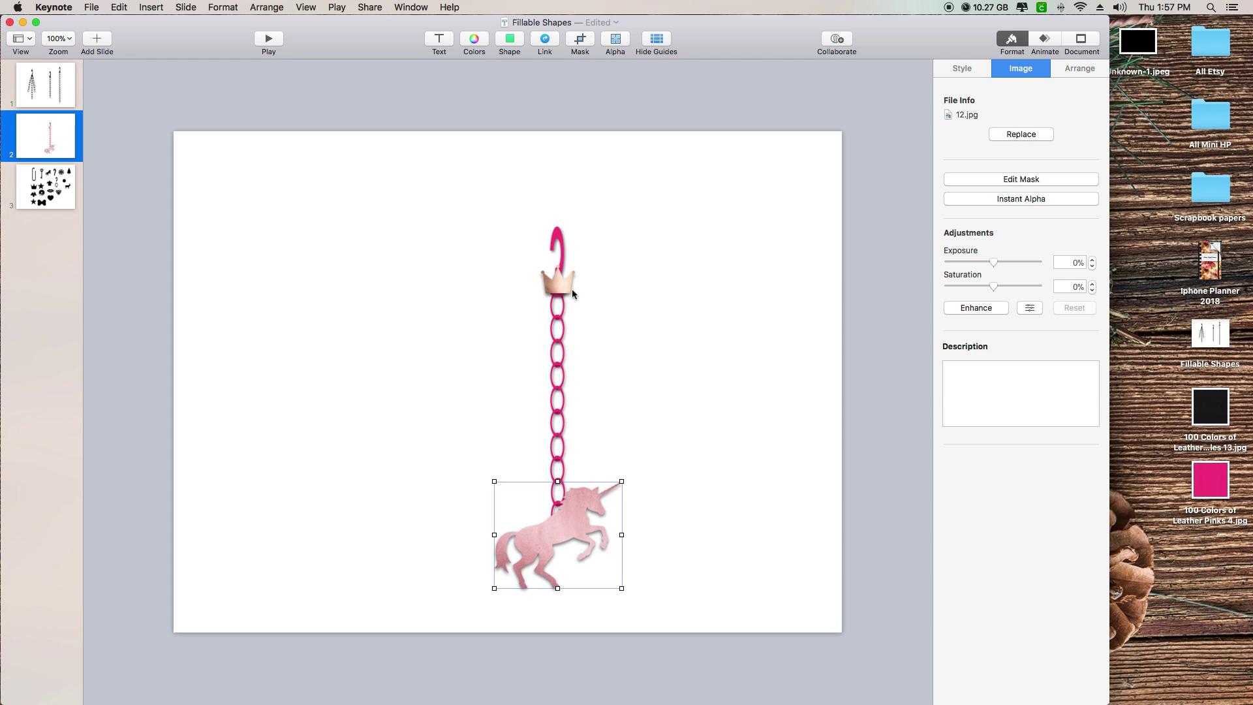
drag(476, 210, 644, 585)
- Group the hook, crown, chain and unicorn, move the charm to the upper left, and copy it
right_click(556, 474)
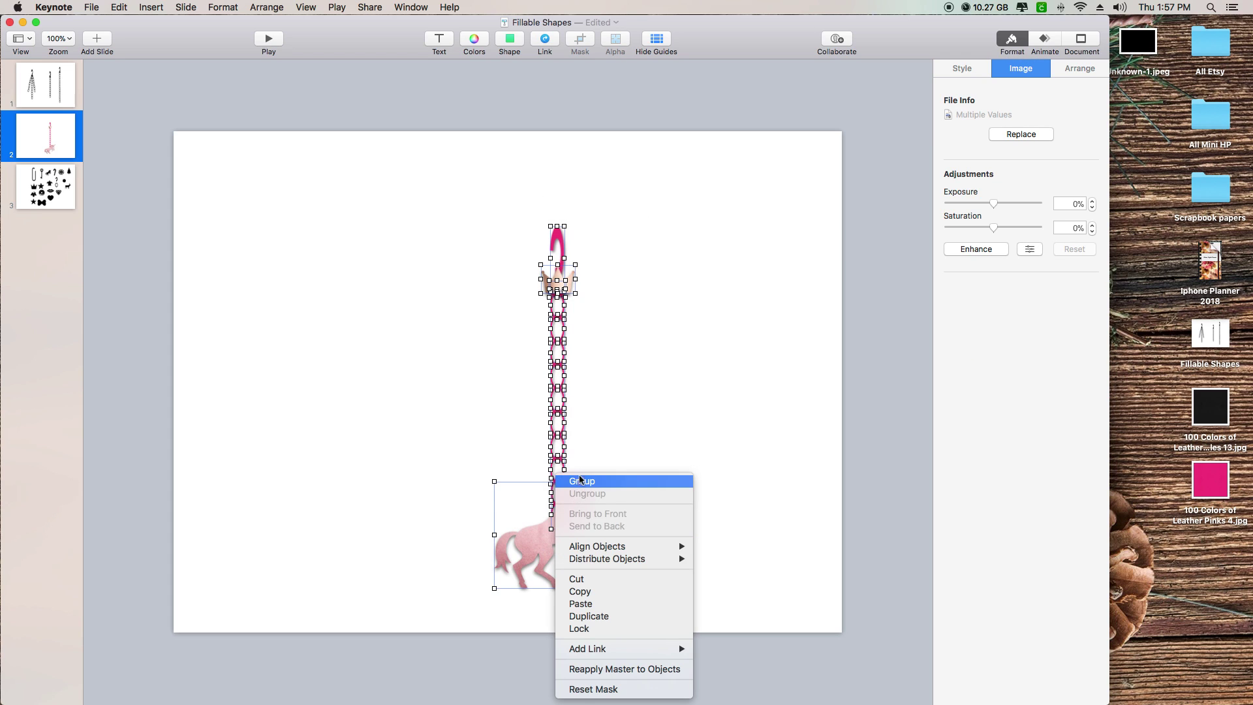
click(612, 480)
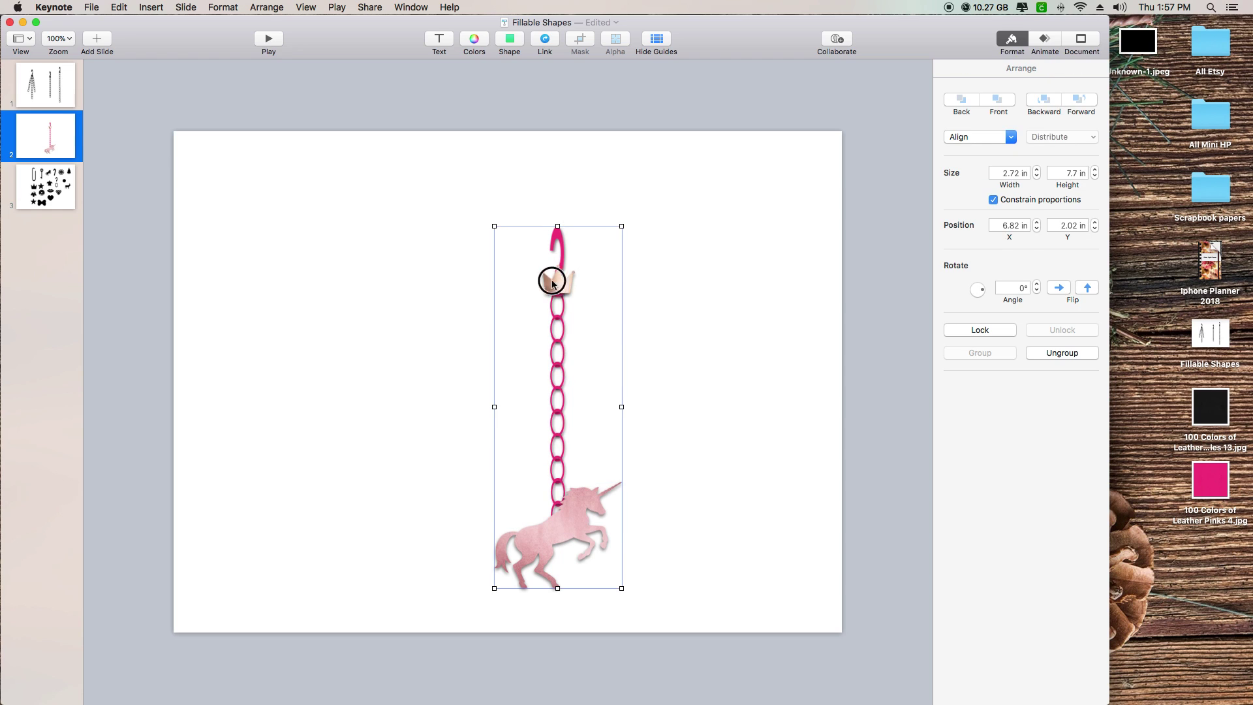
drag(552, 283, 304, 202)
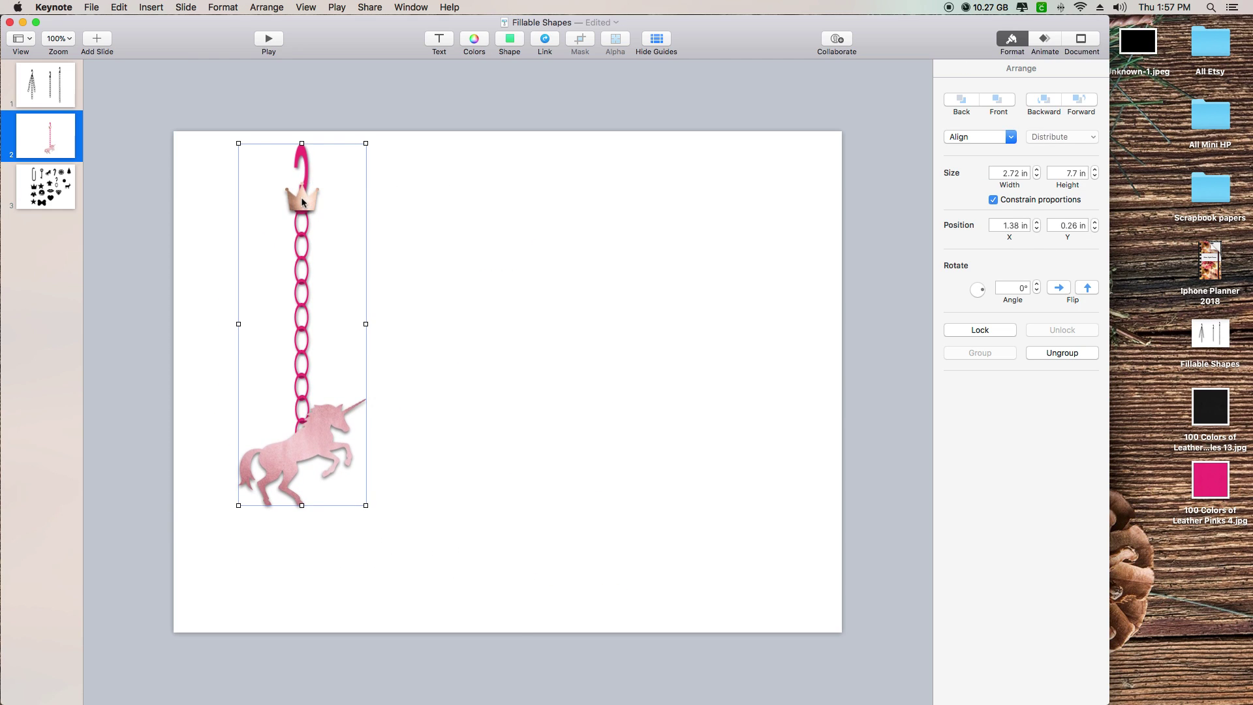
right_click(304, 200)
click(610, 291)
right_click(309, 206)
click(410, 322)
click(628, 331)
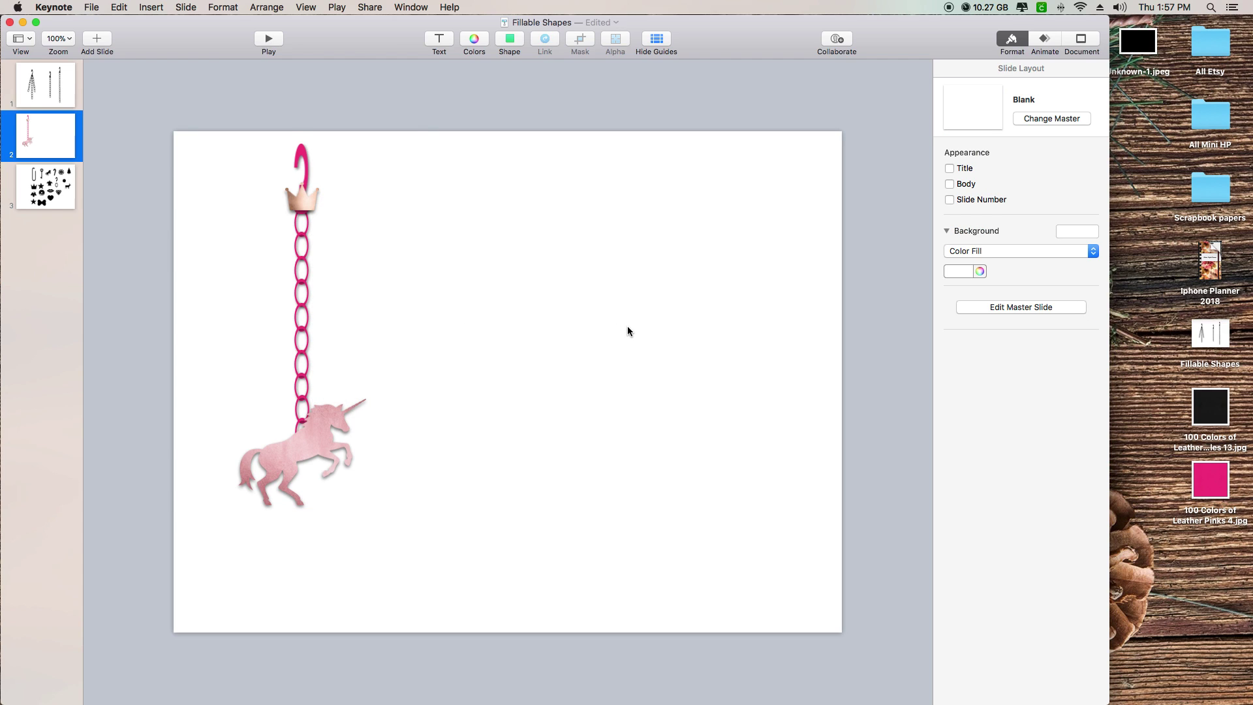
- Enlarge the grouped charm to span the slide's height
click(275, 448)
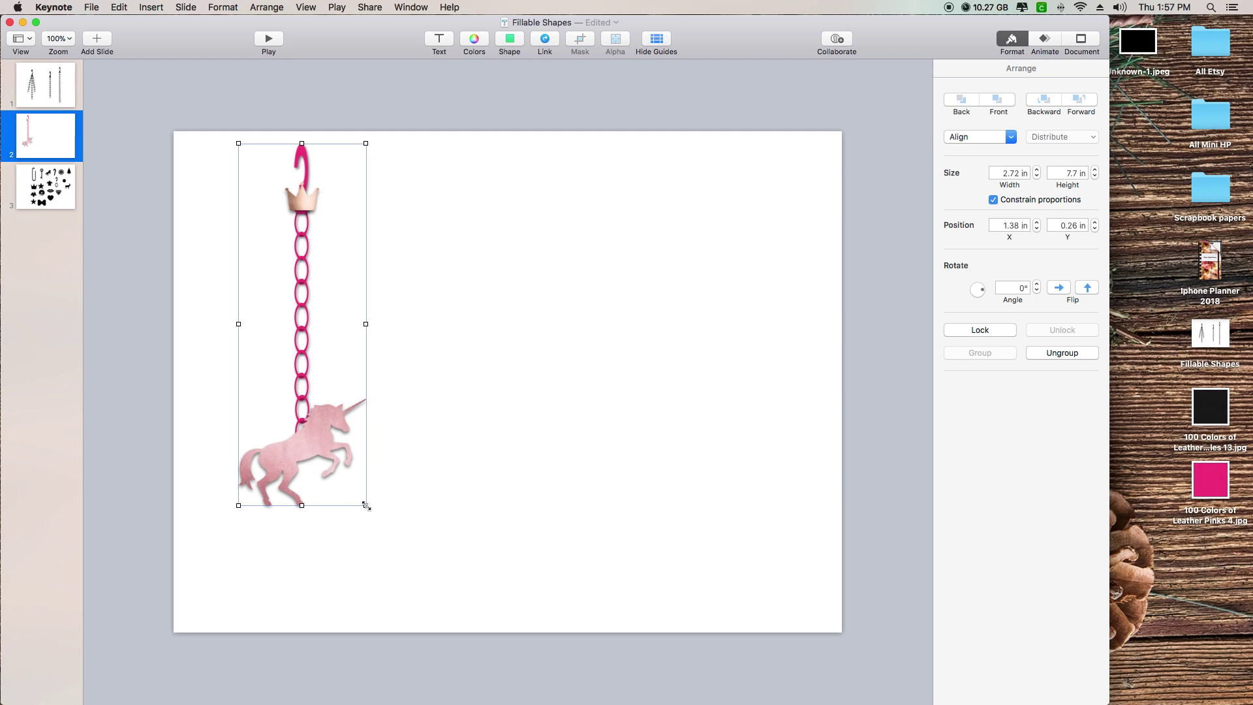
drag(366, 505, 424, 625)
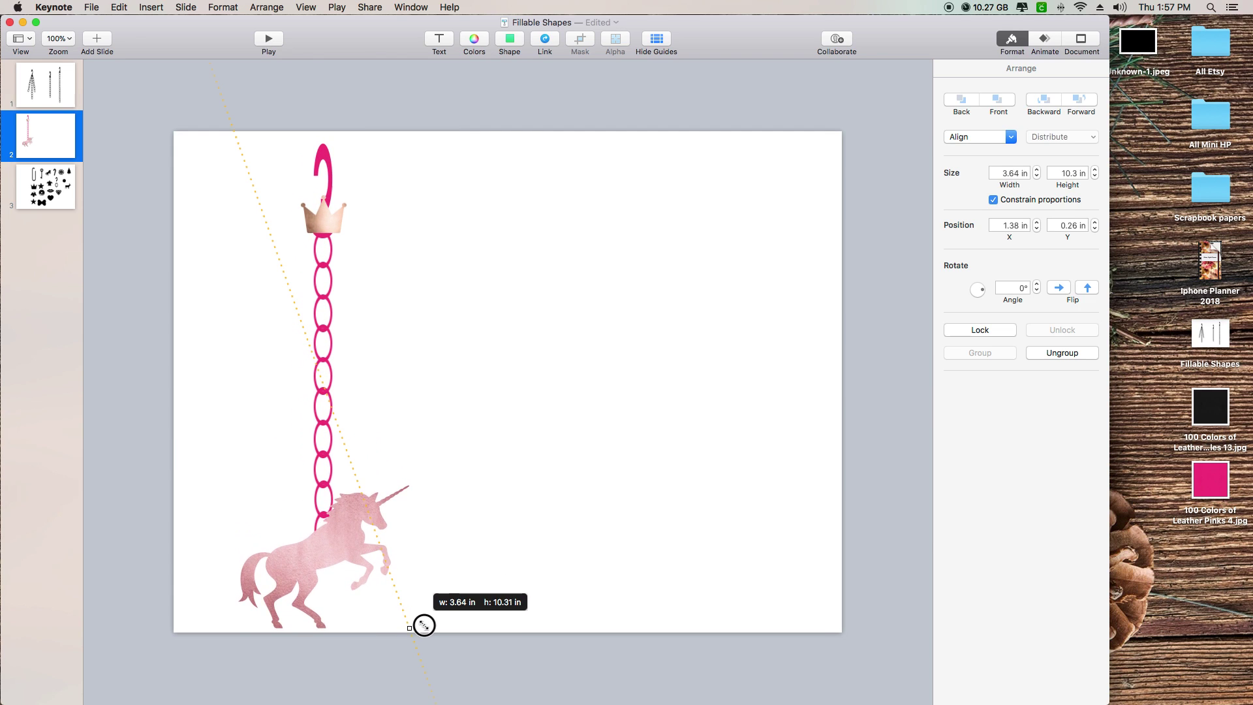
click(553, 433)
click(335, 225)
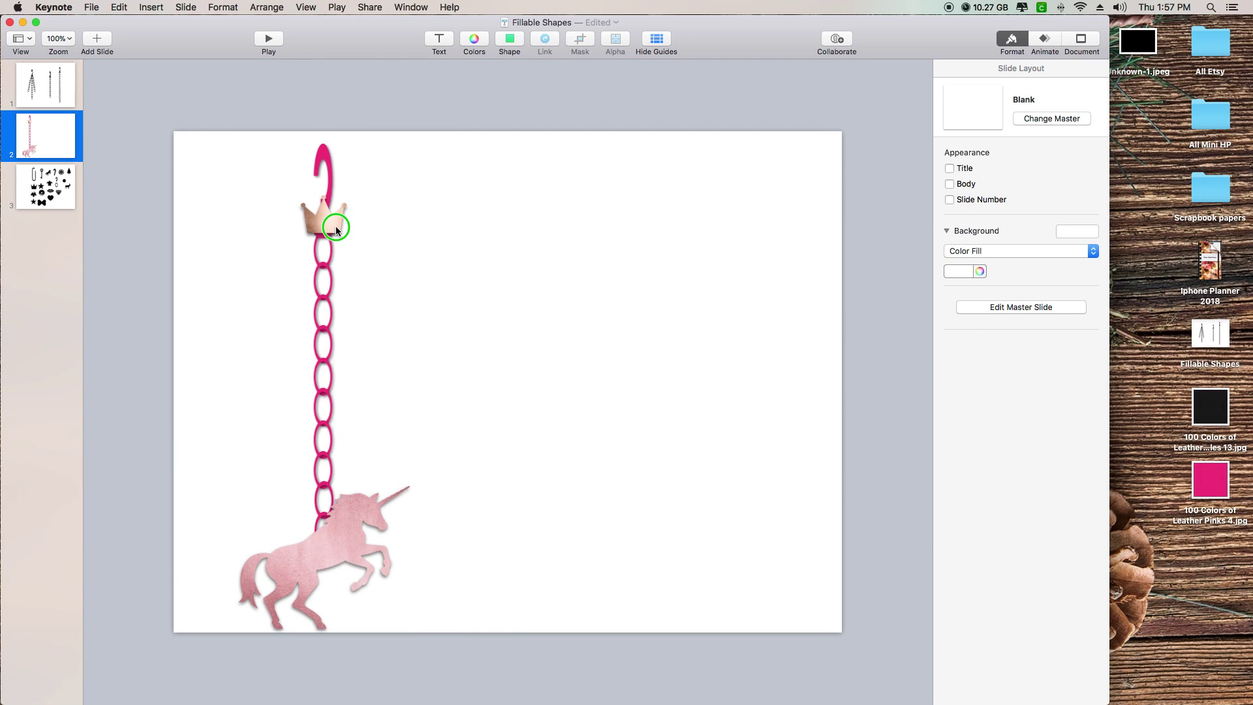
right_click(336, 226)
click(613, 311)
click(45, 189)
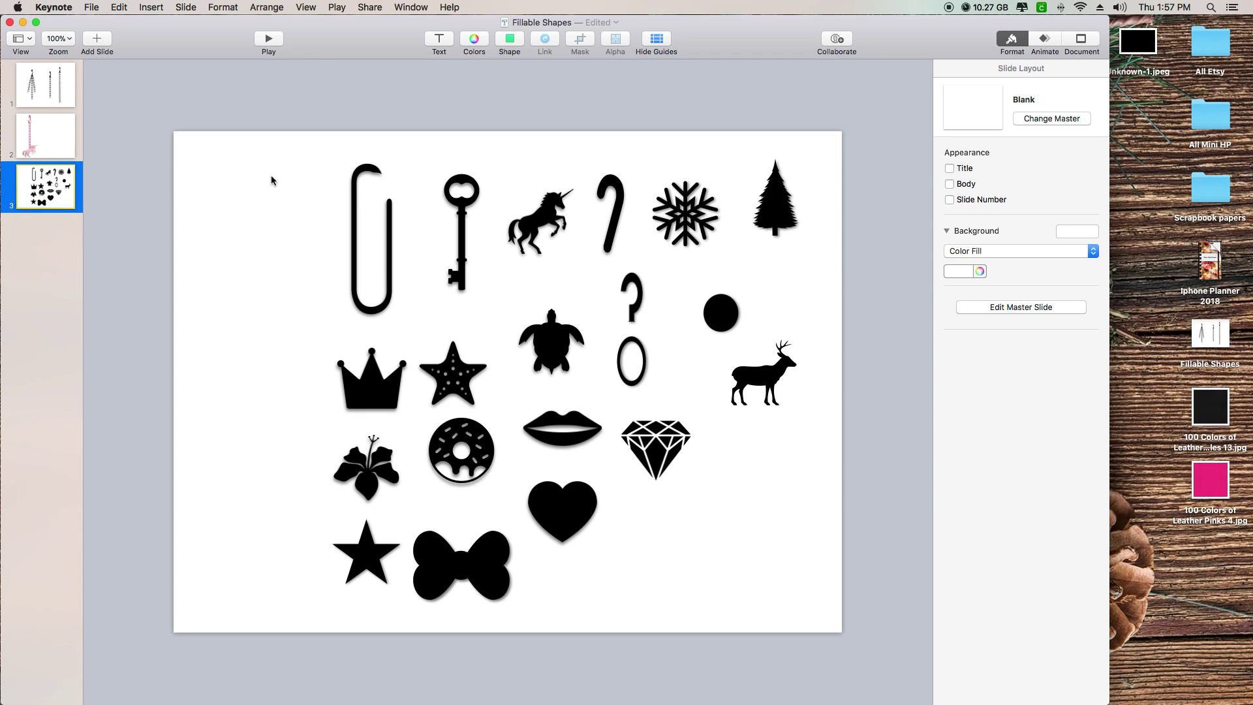
click(54, 141)
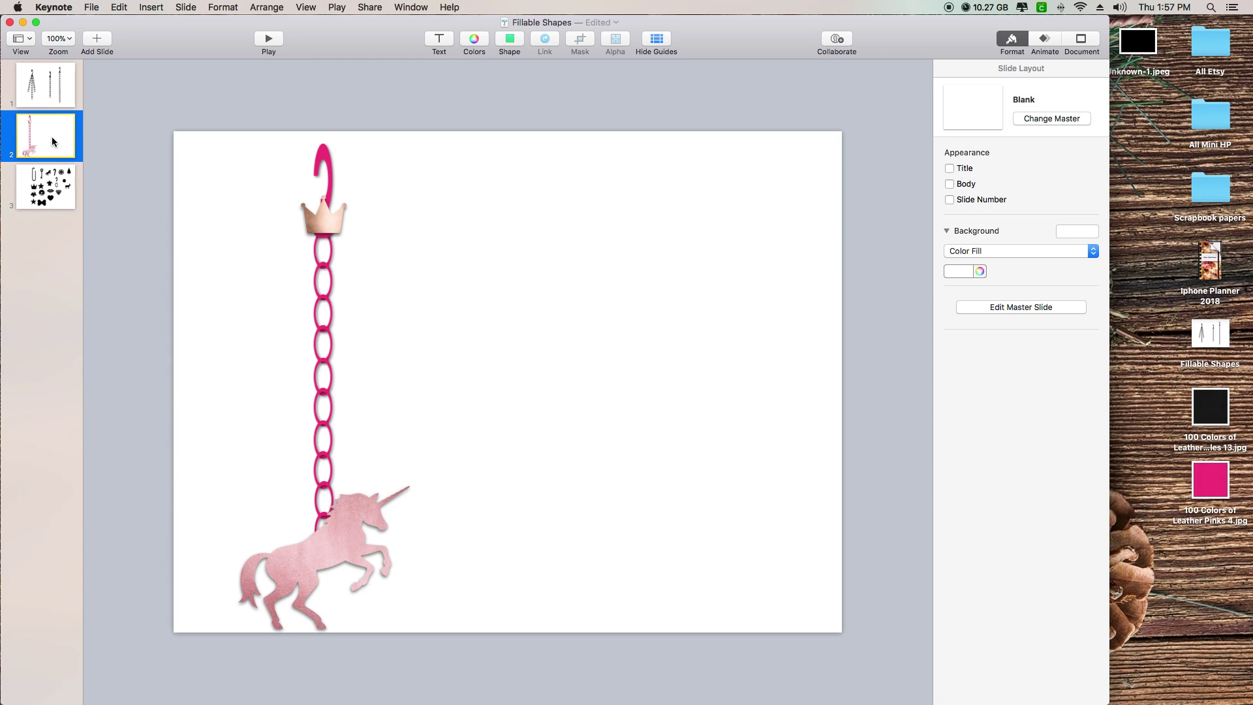